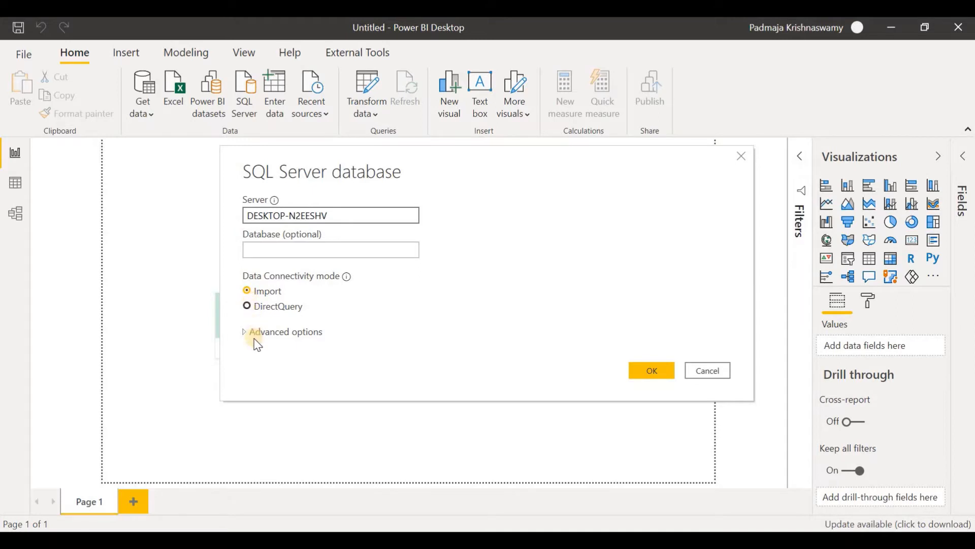
Step: Expand the advanced options of the SQL Server connection, and browse AdventureWorksDW2019's tables and the FactInternetSales columns in SQL Server Management Studio
{"action": "left_click", "coordinate": [246, 335]}
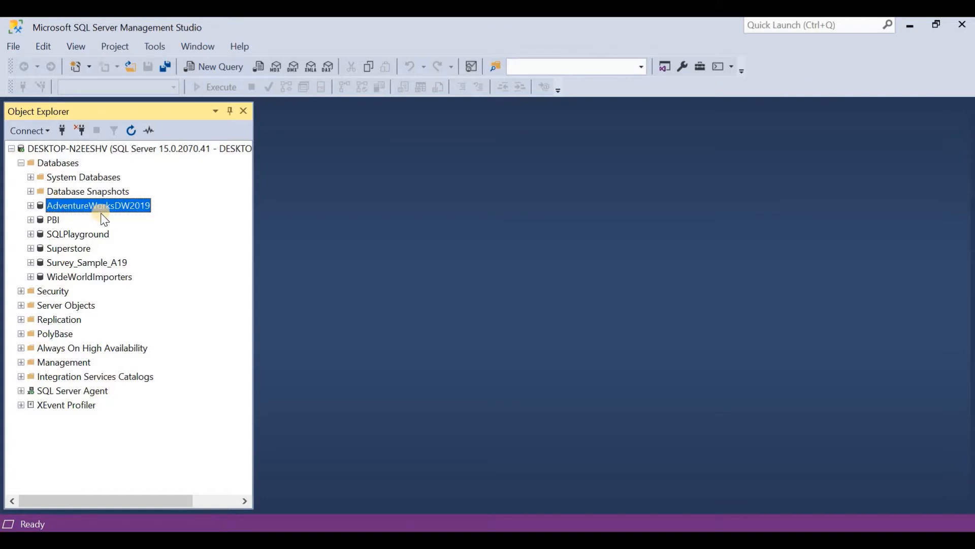
{"action": "left_click", "coordinate": [31, 206]}
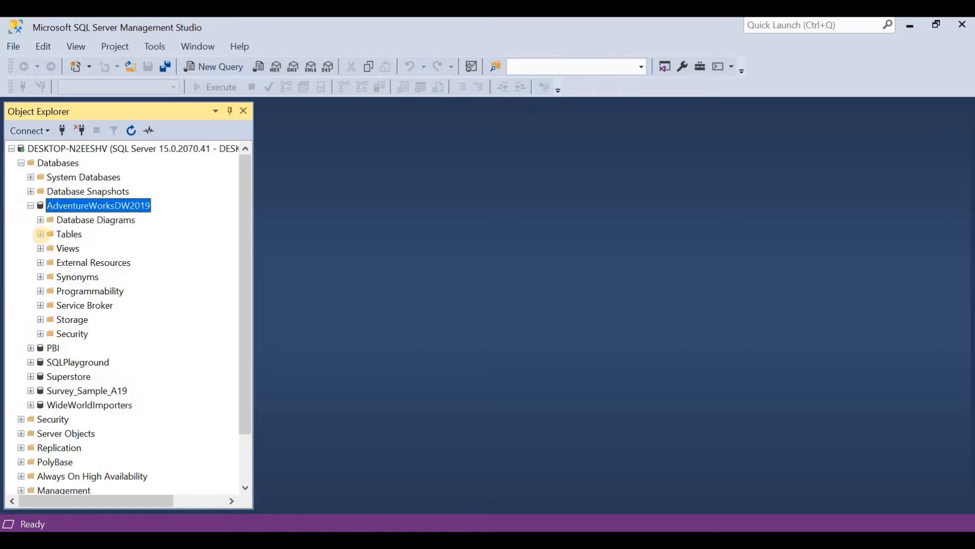
{"action": "left_click", "coordinate": [40, 234]}
{"action": "scroll", "coordinate": [182, 379], "scroll_direction": "down", "scroll_amount": 5}
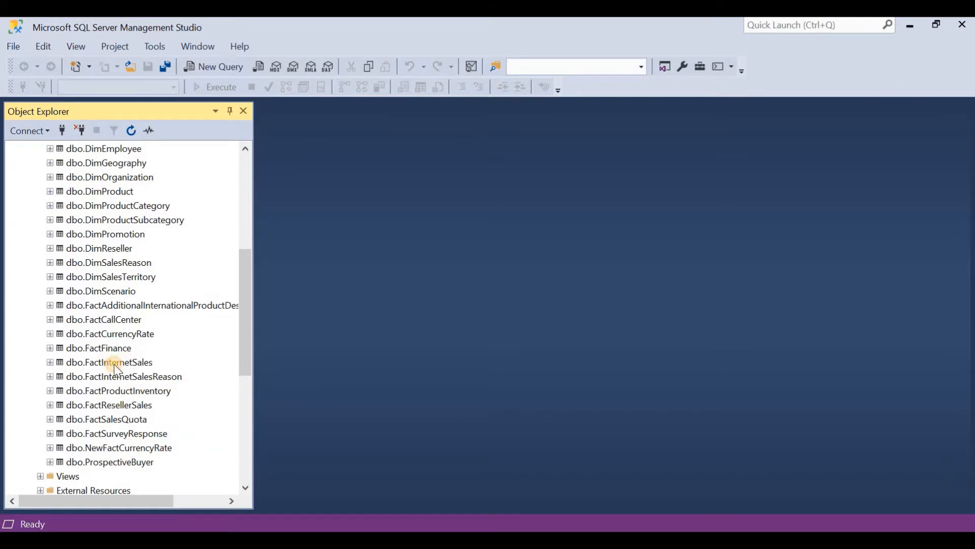
{"action": "left_click", "coordinate": [114, 364]}
{"action": "left_click", "coordinate": [50, 362]}
{"action": "left_click", "coordinate": [59, 376]}
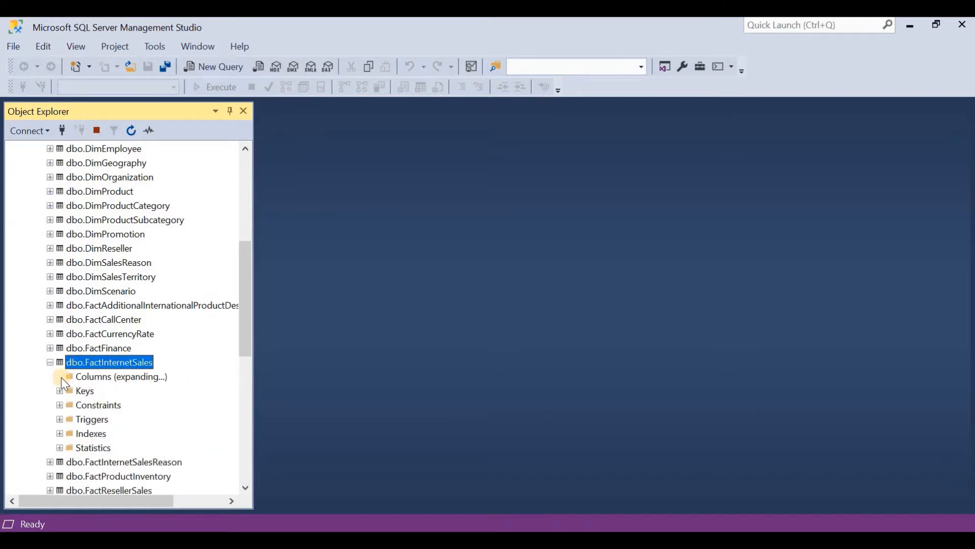
{"action": "scroll", "coordinate": [186, 331], "scroll_direction": "down", "scroll_amount": 6}
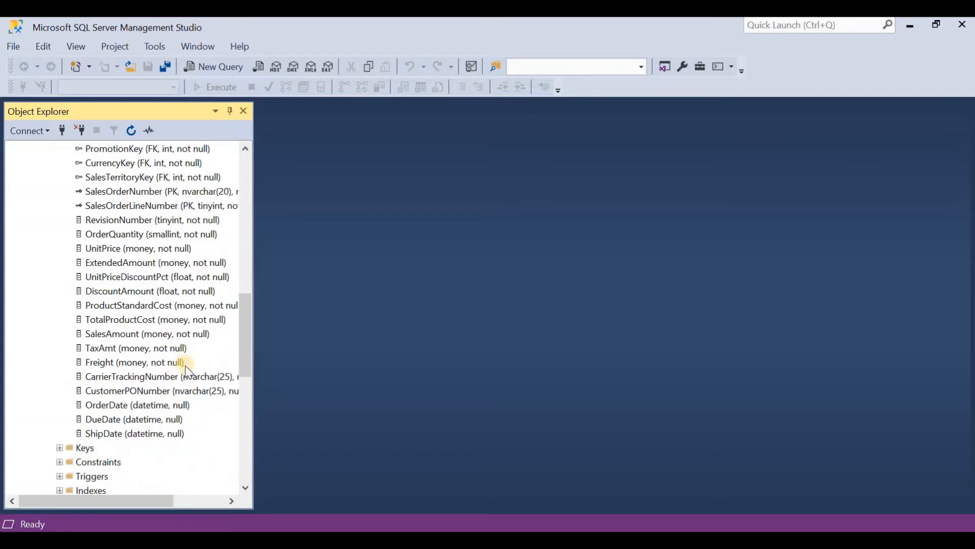
{"action": "scroll", "coordinate": [188, 356], "scroll_direction": "up", "scroll_amount": 4}
Step: Copy the database name AdventureWorksDW2019 from Object Explorer and enter it as the database in Power BI's SQL Server connection
{"action": "left_click", "coordinate": [120, 205]}
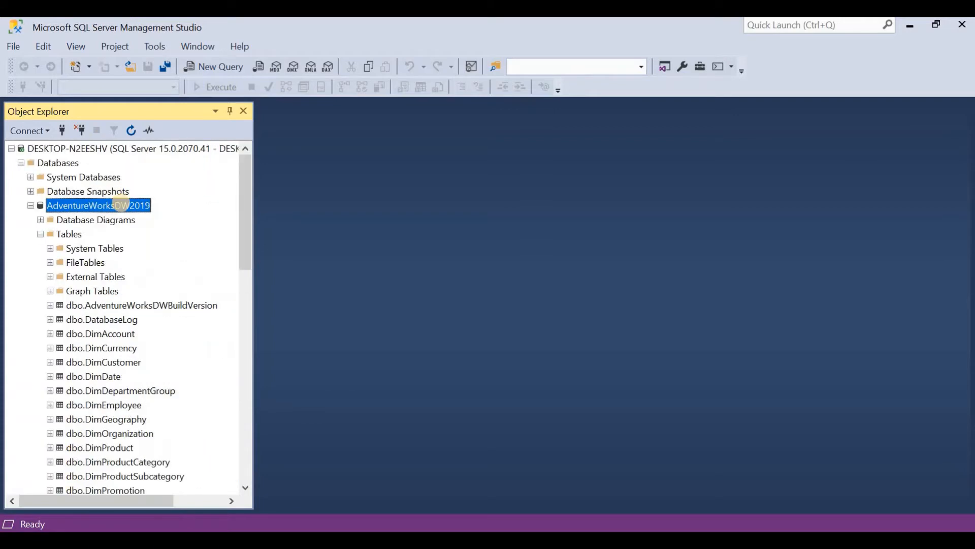
{"action": "right_click", "coordinate": [121, 204]}
{"action": "key", "text": "ctrl+c"}
{"action": "key", "text": "m"}
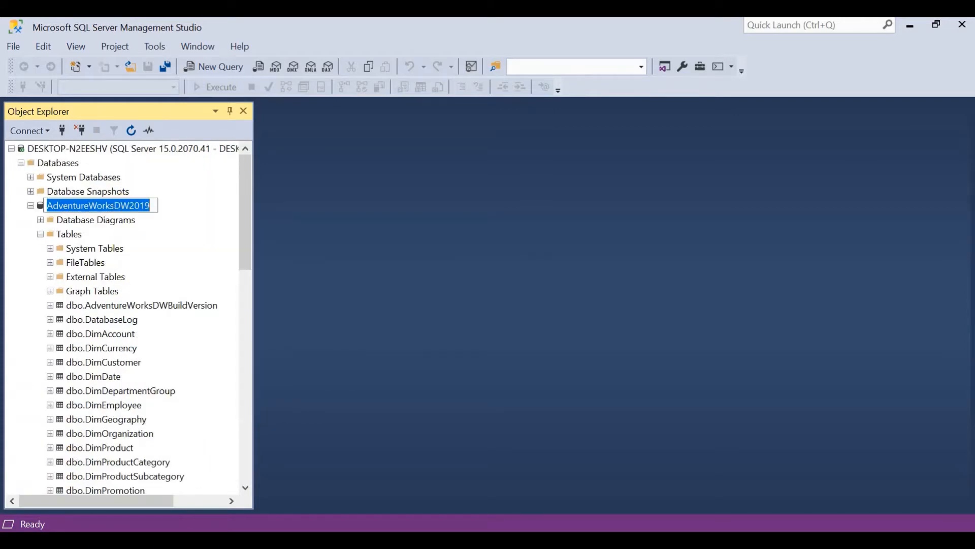
{"action": "key", "text": "Escape"}
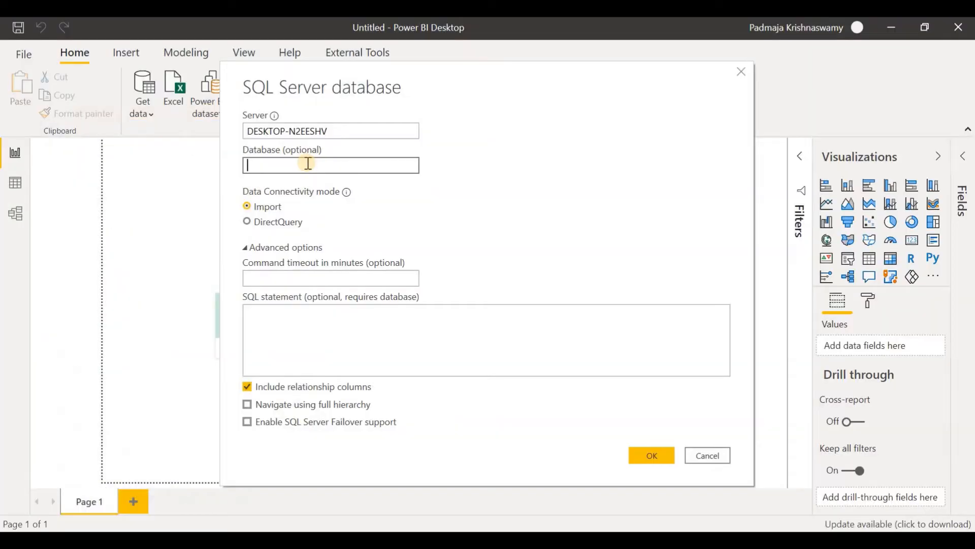
{"action": "left_click", "coordinate": [308, 163]}
{"action": "key", "text": "ctrl+v"}
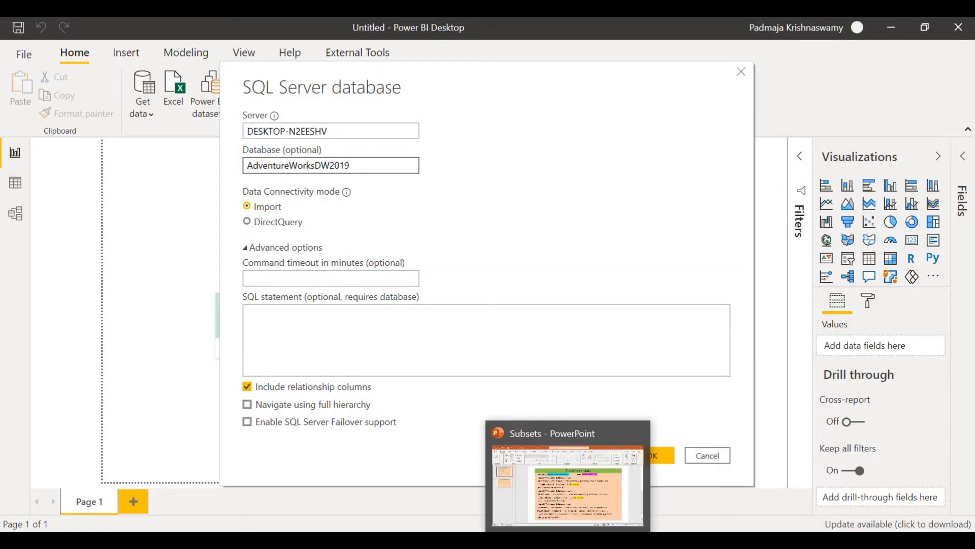
Step: Switch to the Subsets presentation in PowerPoint and copy the Subset1 column list from [ProductKey] through [OrderDate]
{"action": "left_click", "coordinate": [568, 541]}
{"action": "left_click_drag", "start_coordinate": [293, 242], "coordinate": [565, 265]}
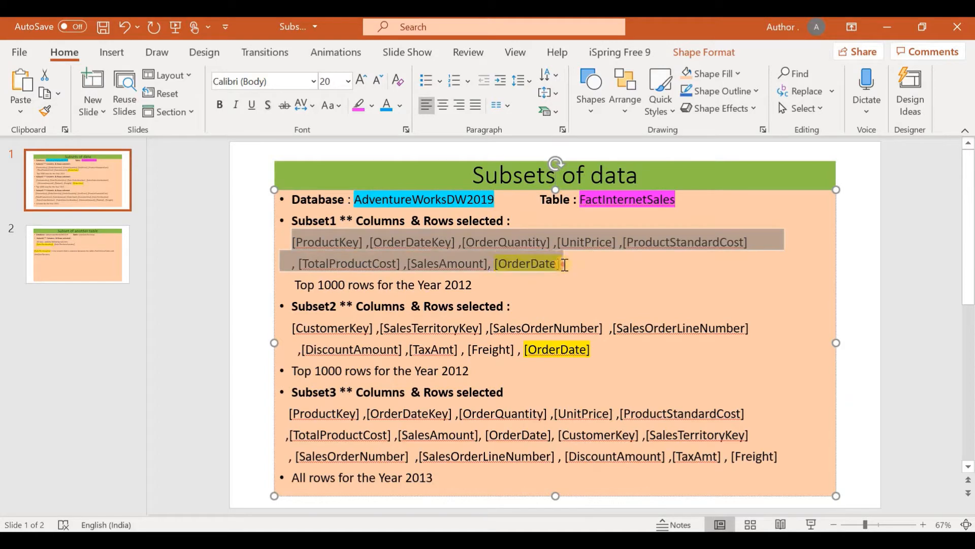
{"action": "right_click", "coordinate": [417, 241]}
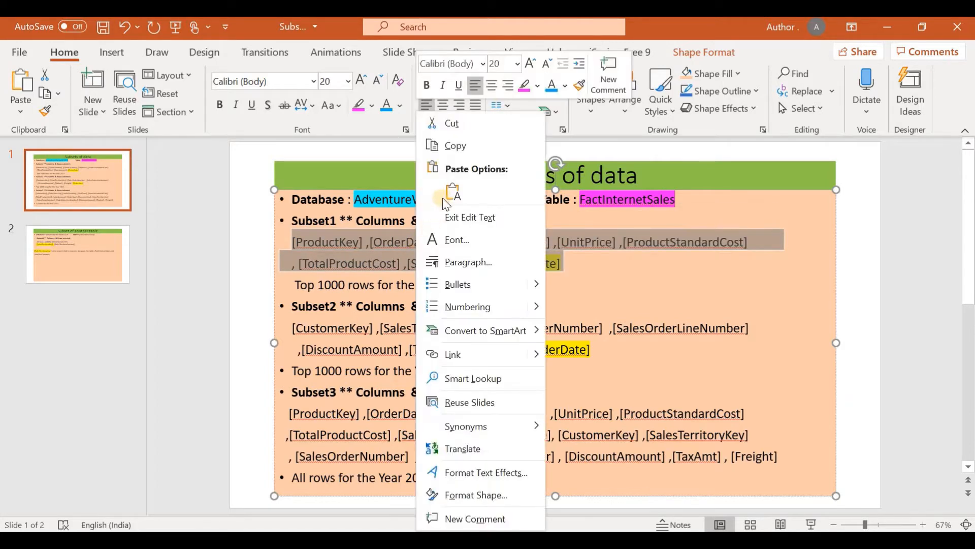
{"action": "left_click", "coordinate": [468, 148]}
Step: Switch to SQL Server Management Studio and generate a select query for the top 1000 rows of dbo.FactInternetSales
{"action": "mouse_move", "coordinate": [392, 540]}
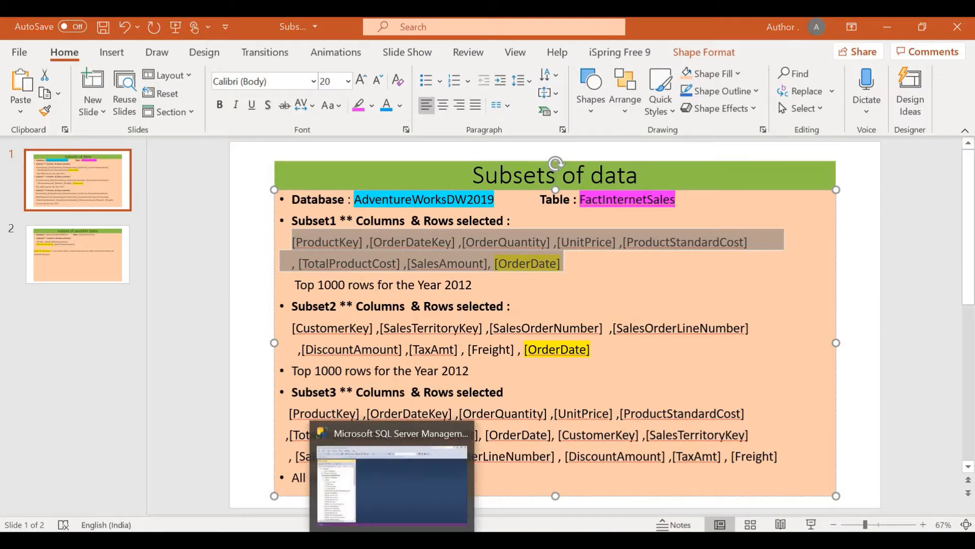
{"action": "left_click", "coordinate": [392, 485]}
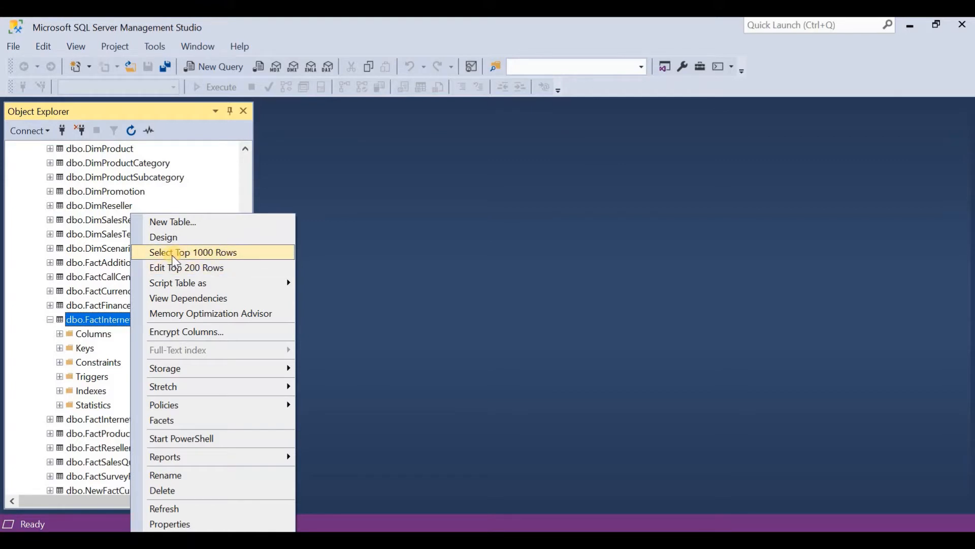
{"action": "left_click", "coordinate": [239, 255]}
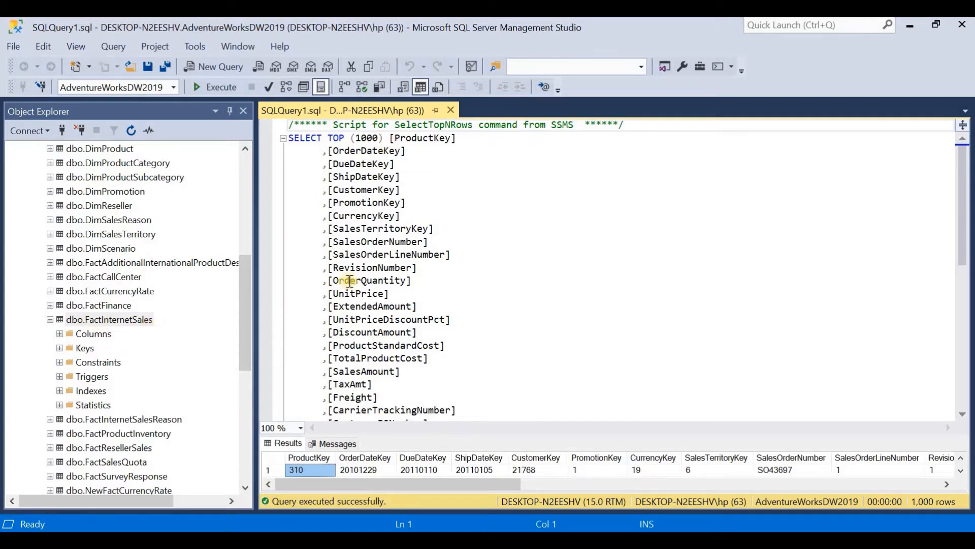
Step: Replace the query's full column list with the copied Subset1 columns, keeping SELECT TOP (1000) and the FROM clause
{"action": "left_click_drag", "start_coordinate": [392, 138], "coordinate": [528, 385]}
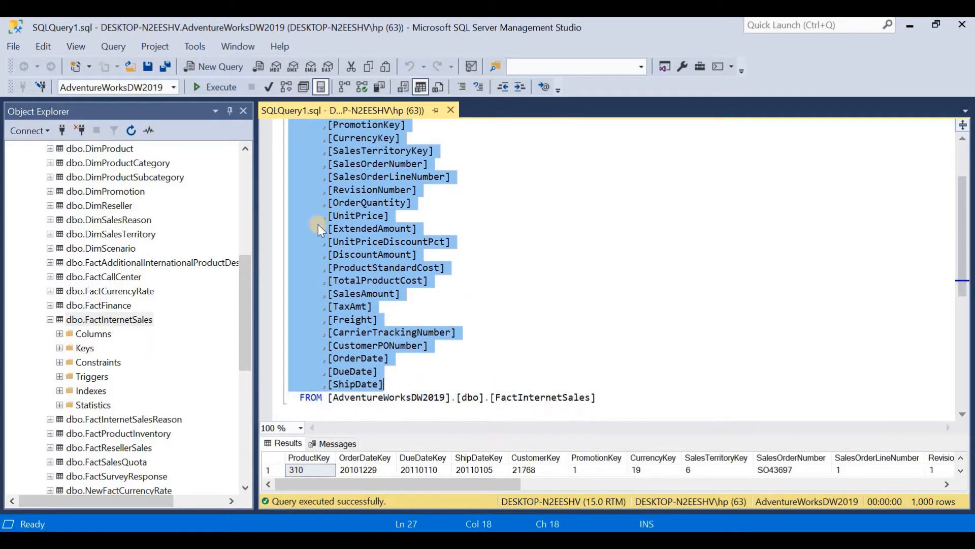
{"action": "right_click", "coordinate": [352, 210]}
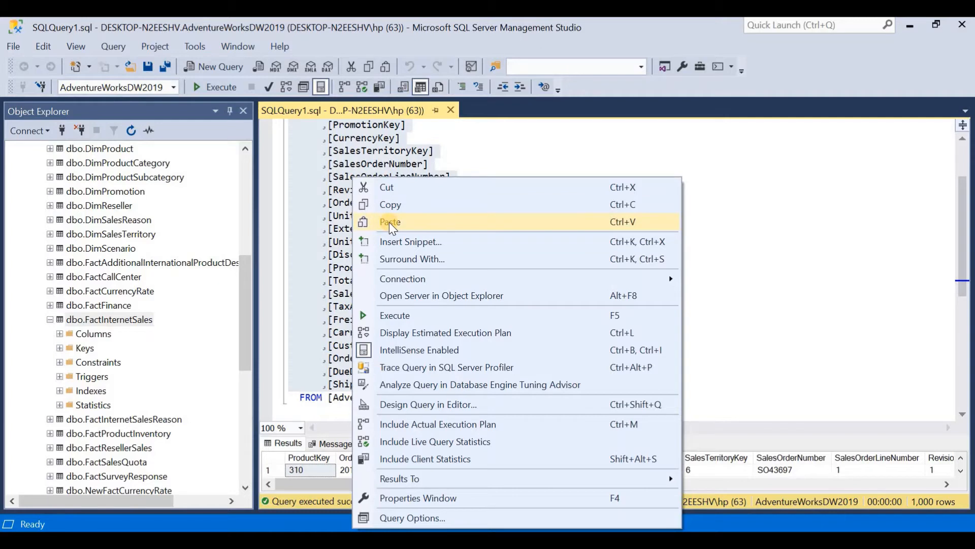
{"action": "left_click", "coordinate": [391, 222]}
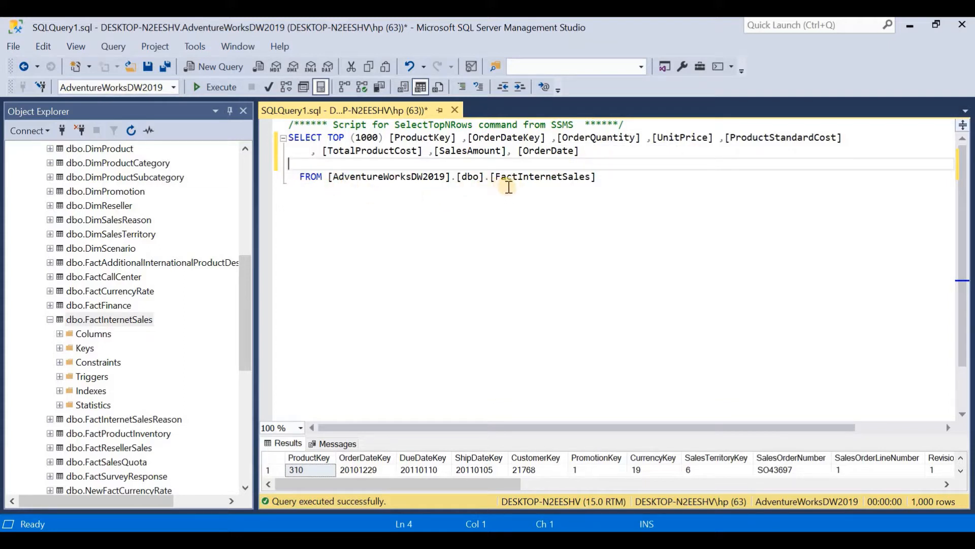
Step: Add the condition where year([OrderDate])=2012 below the FROM clause and execute the query
{"action": "left_click", "coordinate": [616, 179]}
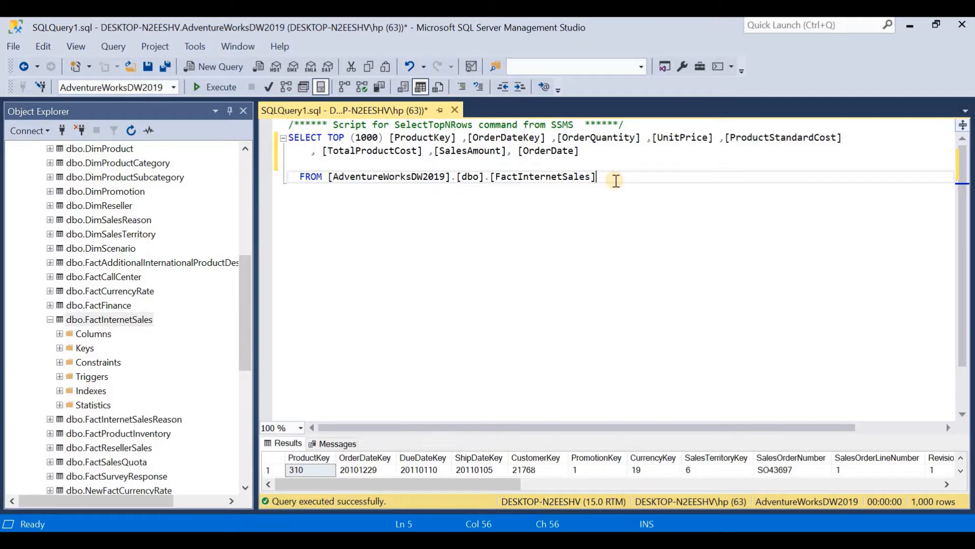
{"action": "key", "text": "Return"}
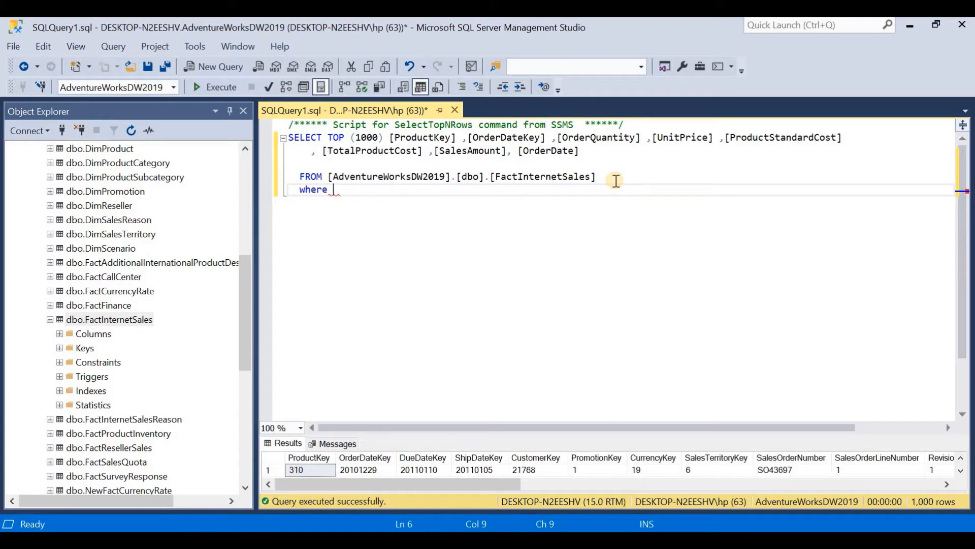
{"action": "type", "text": "where year"}
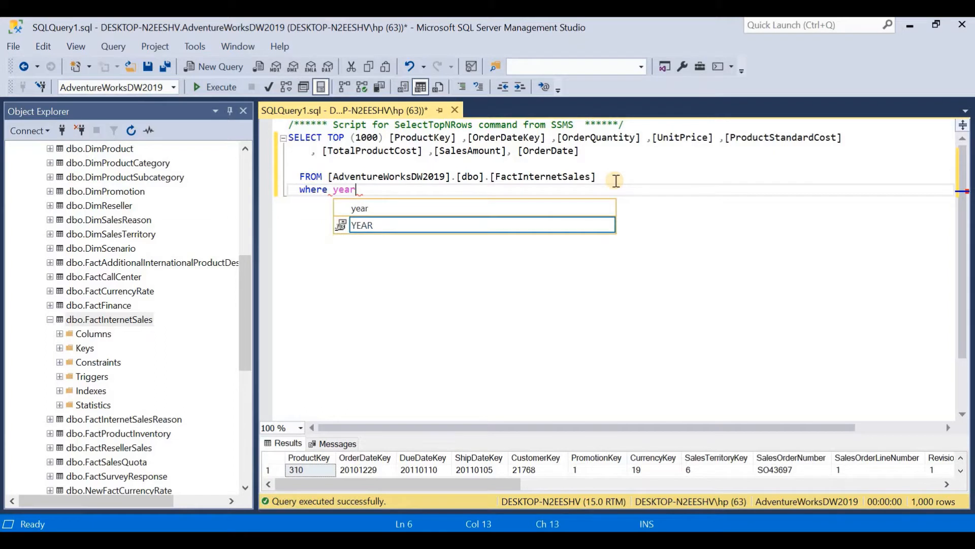
{"action": "type", "text": "("}
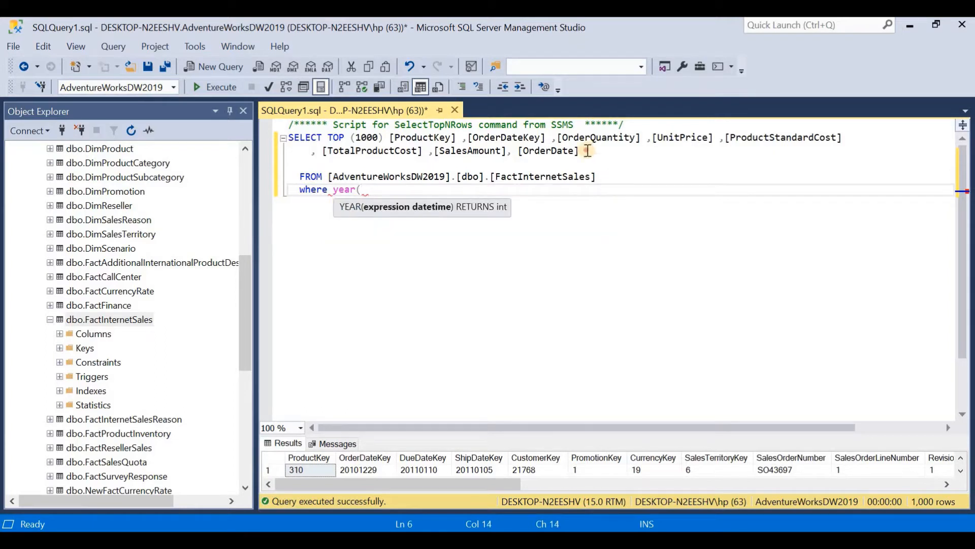
{"action": "left_click_drag", "start_coordinate": [579, 150], "coordinate": [518, 151]}
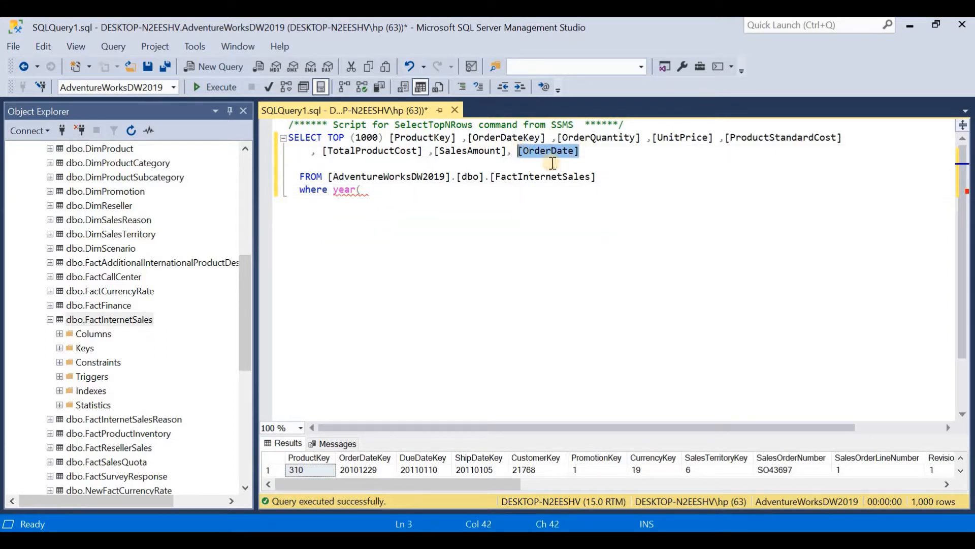
{"action": "left_click", "coordinate": [439, 214]}
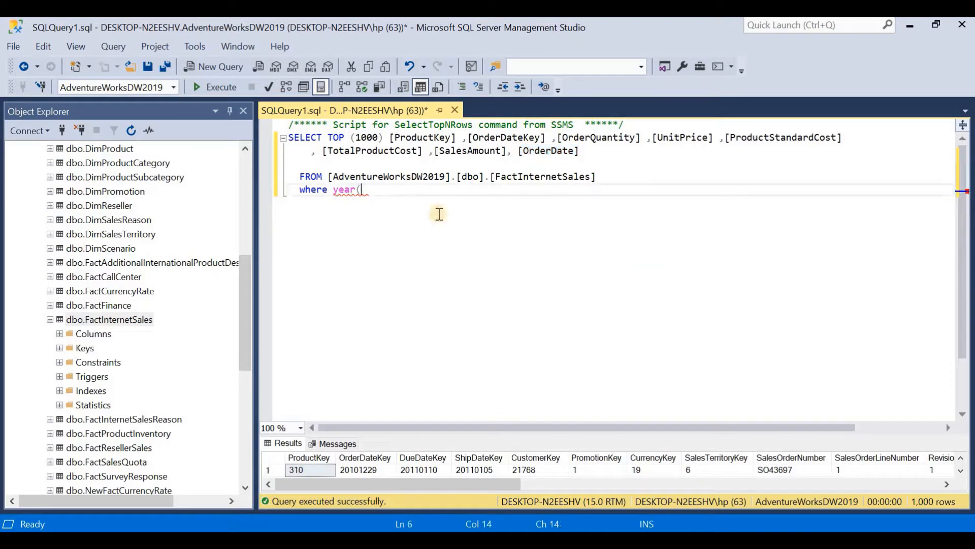
{"action": "key", "text": "ctrl+v"}
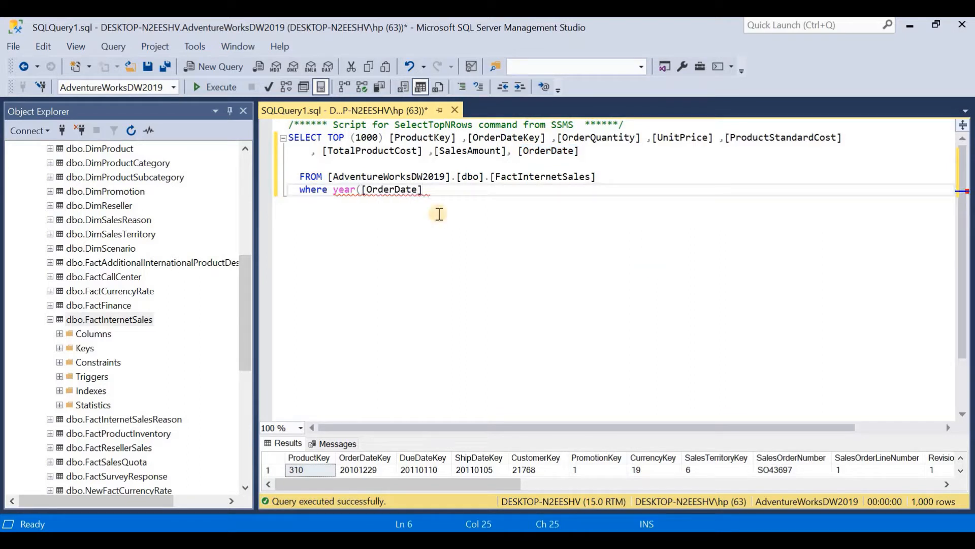
{"action": "type", "text": ")=2012"}
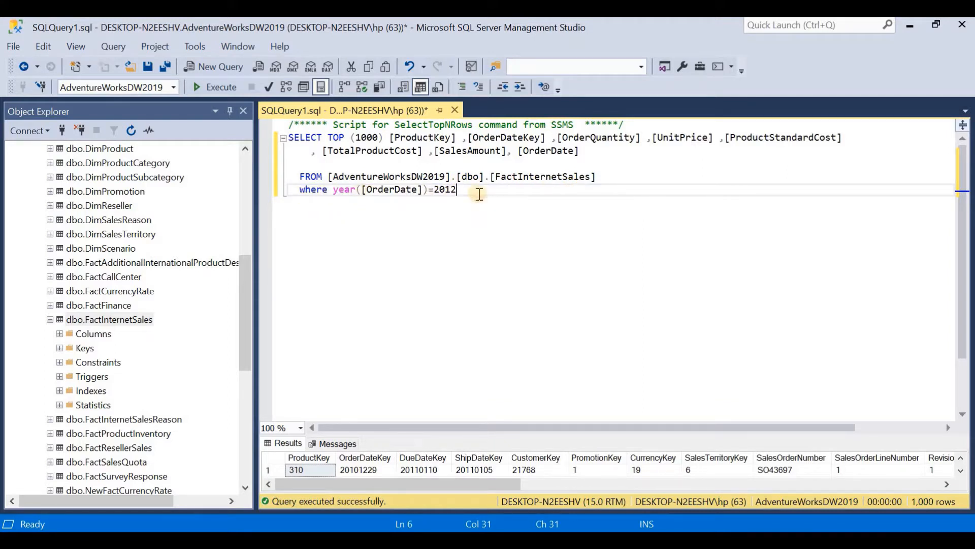
{"action": "left_click", "coordinate": [211, 88]}
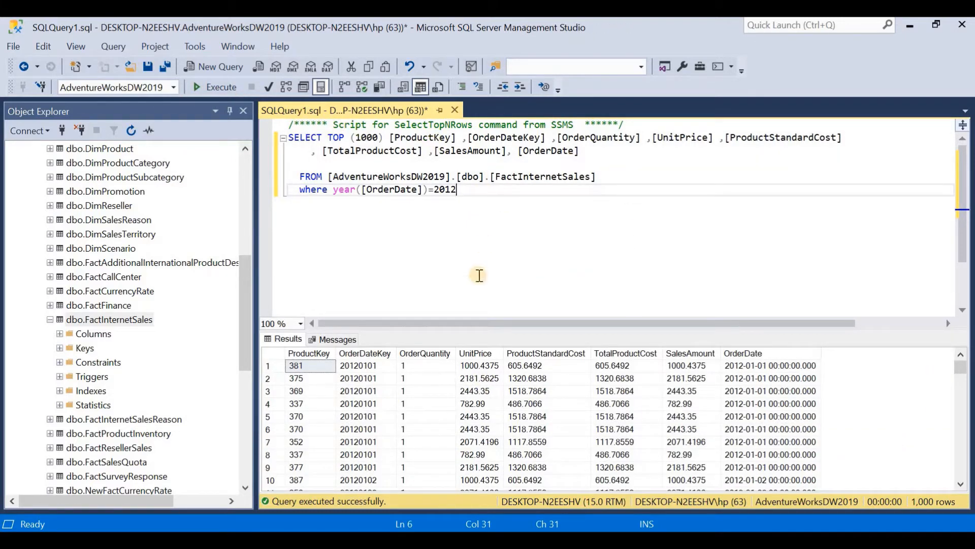
Step: Copy the finished query into the SQL statement of Power BI's SQL Server connection and open its result in Power Query Editor
{"action": "left_click_drag", "start_coordinate": [288, 137], "coordinate": [613, 246]}
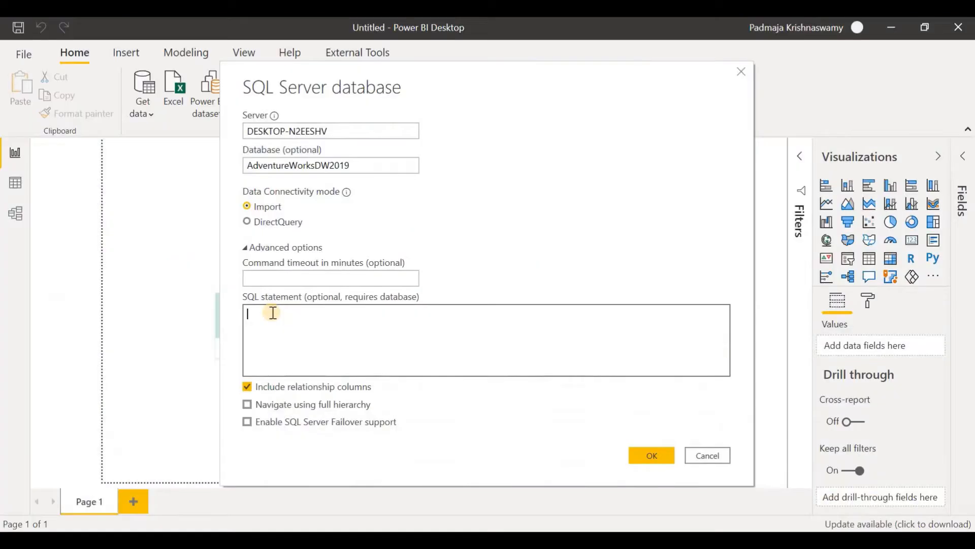
{"action": "key", "text": "ctrl+v"}
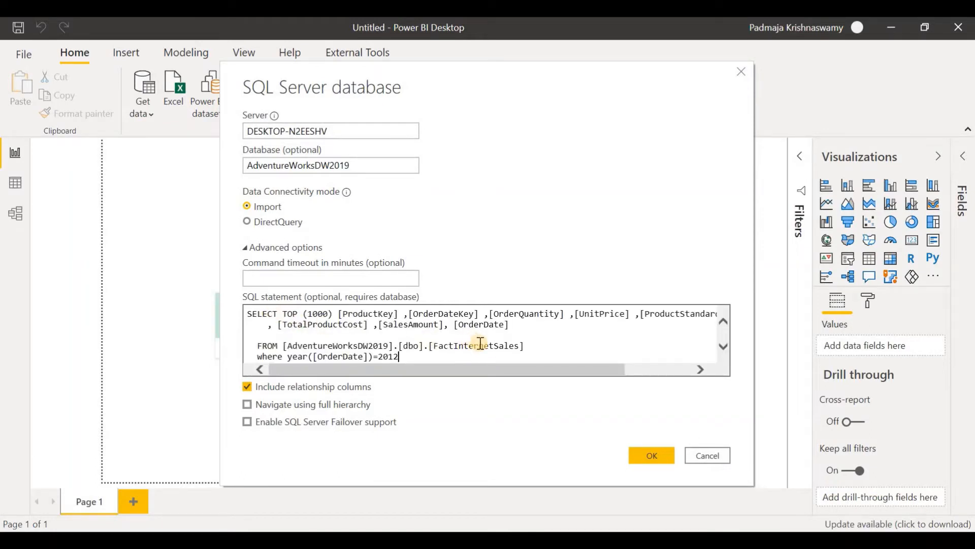
{"action": "left_click", "coordinate": [654, 459]}
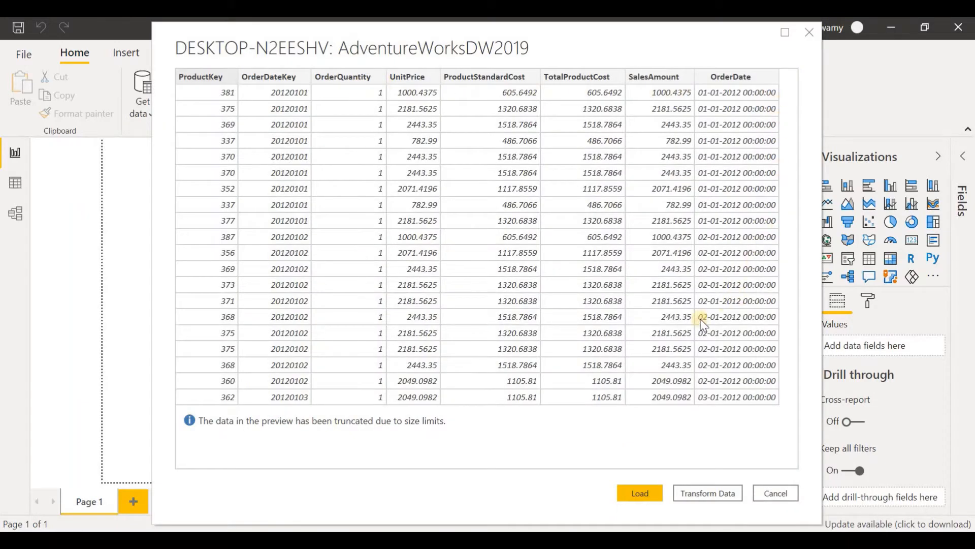
{"action": "left_click", "coordinate": [708, 492]}
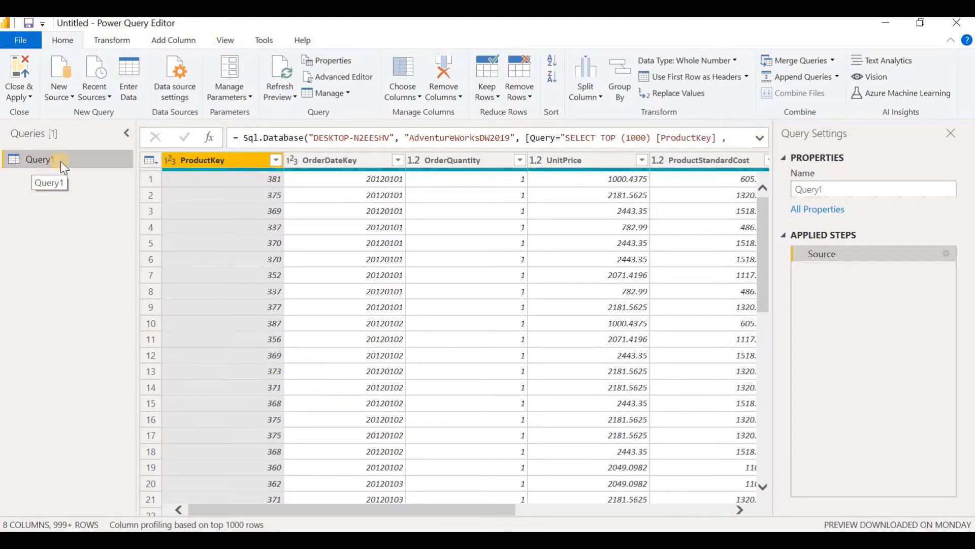
Step: Inspect the Source step's full Sql.Database formula with its embedded SQL statement
{"action": "left_click", "coordinate": [247, 137]}
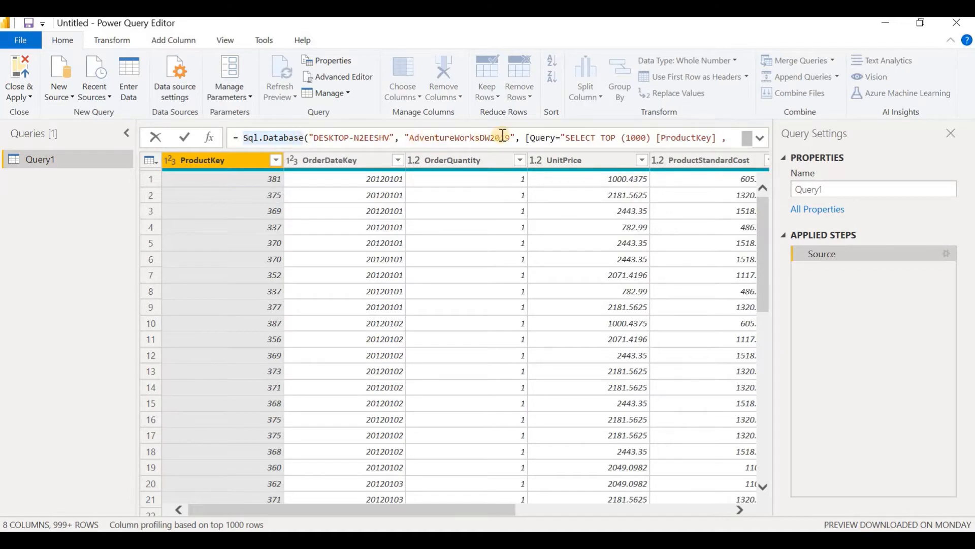
{"action": "left_click", "coordinate": [761, 140]}
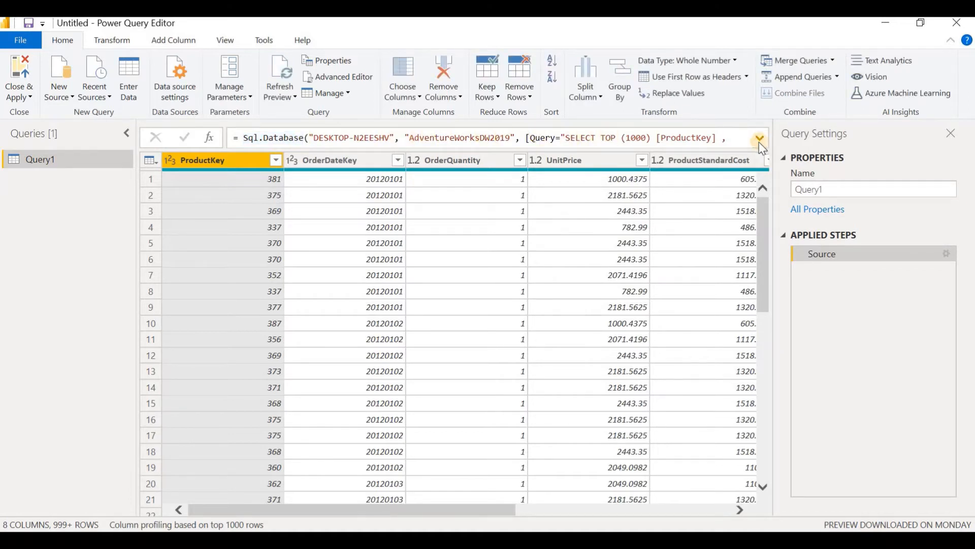
{"action": "left_click", "coordinate": [760, 138]}
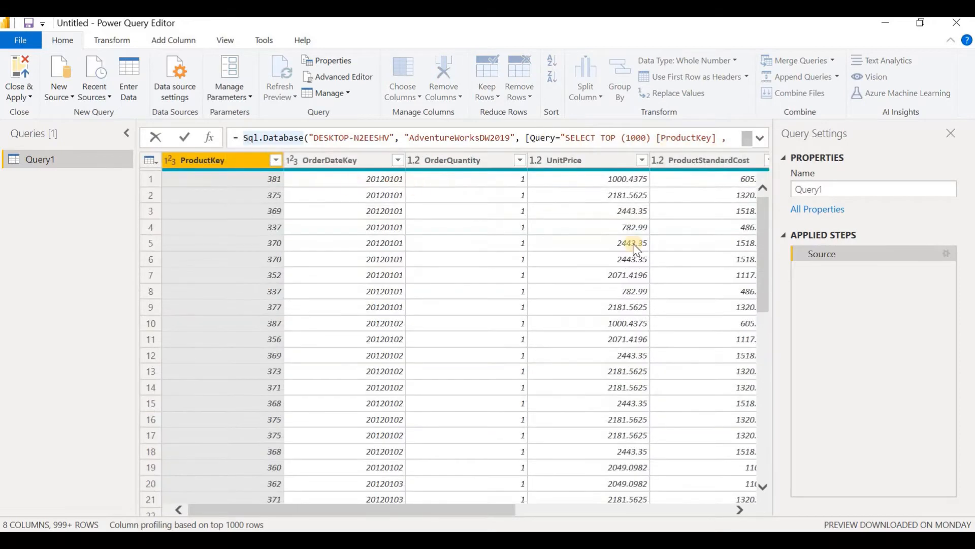
Step: Rename the imported query Query1 to Subset1 2012
{"action": "right_click", "coordinate": [47, 160]}
{"action": "left_click", "coordinate": [82, 205]}
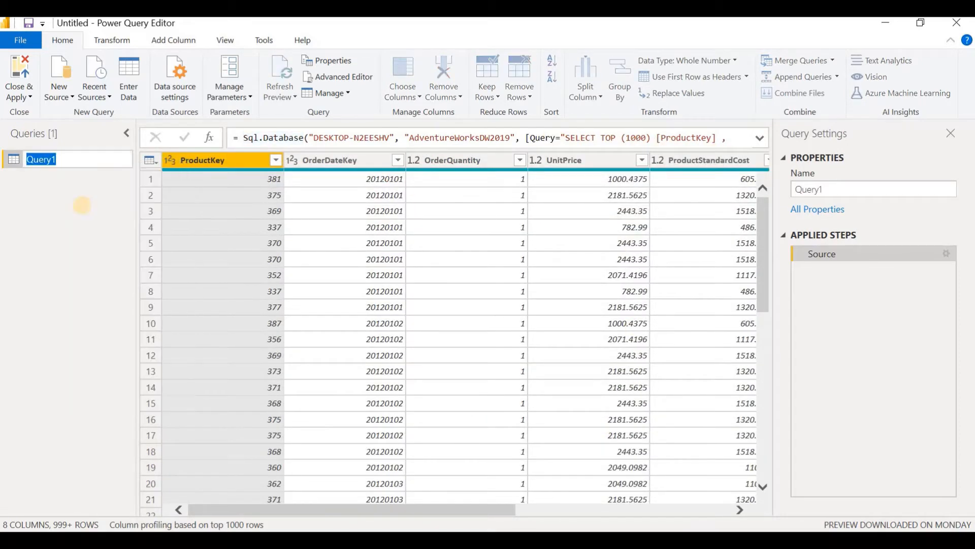
{"action": "type", "text": "Subset1 2012"}
{"action": "key", "text": "Return"}
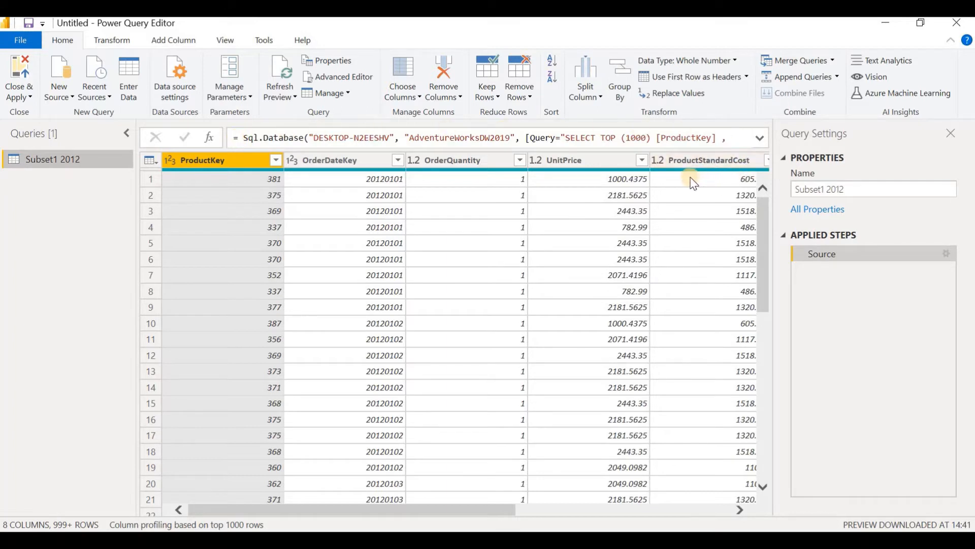
Step: Show the full Source formula of the Subset1 2012 query
{"action": "left_click", "coordinate": [59, 84]}
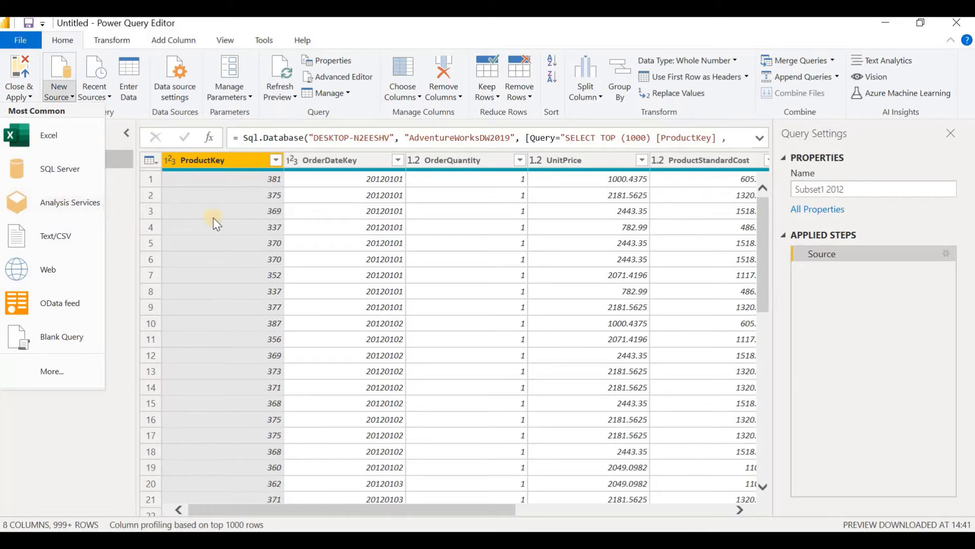
{"action": "left_click", "coordinate": [111, 191]}
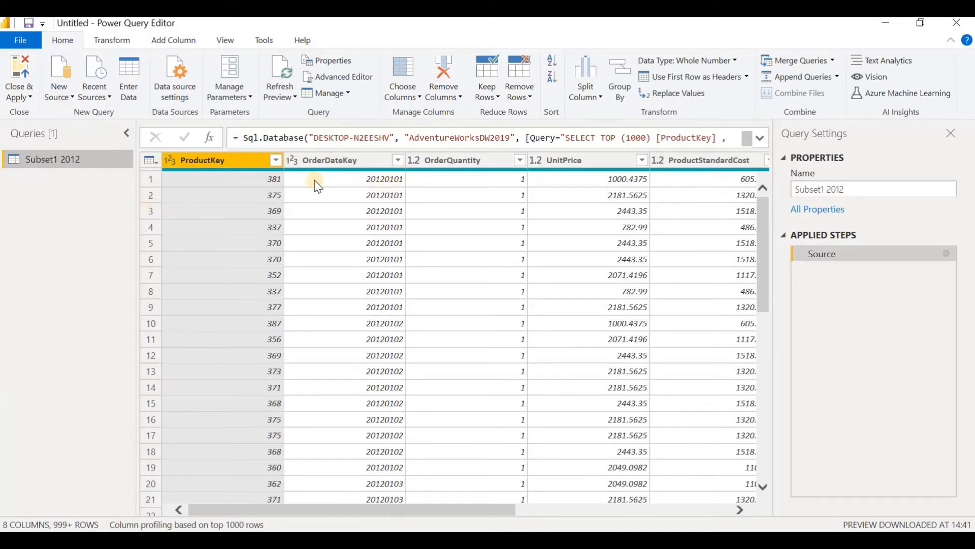
{"action": "left_click", "coordinate": [260, 139]}
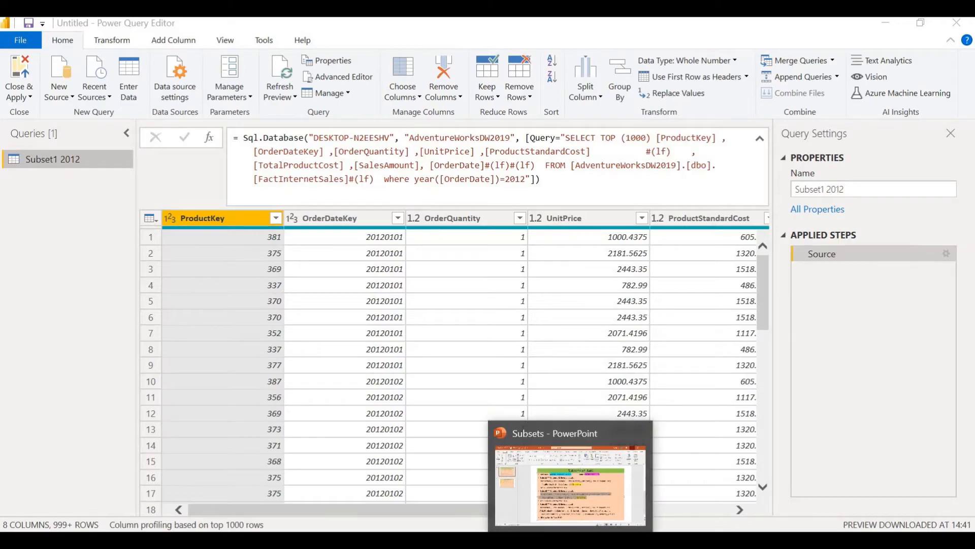
Step: Switch to the Subsets presentation in PowerPoint to review the subset definitions, including the prepared SQL statement for the second subset
{"action": "left_click", "coordinate": [571, 540]}
{"action": "key", "text": "F5"}
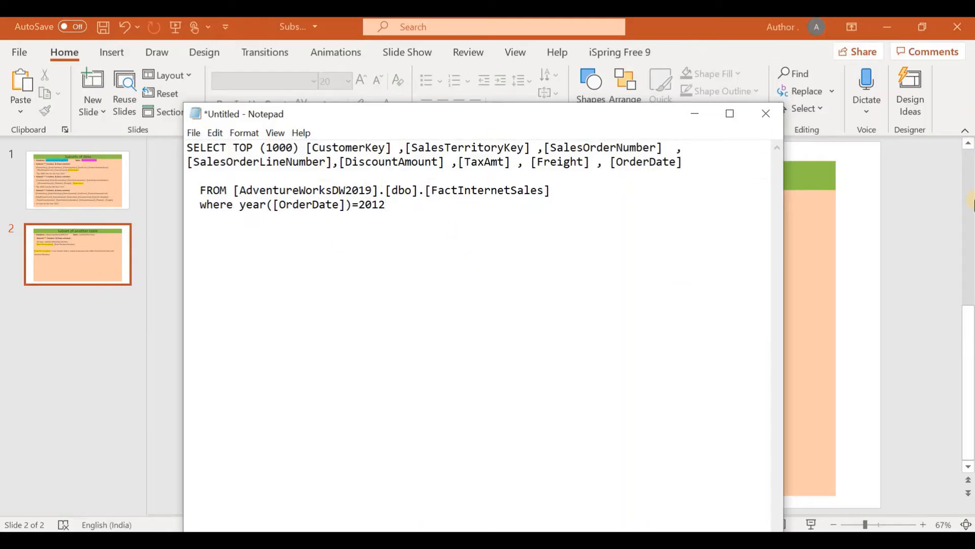
{"action": "left_click", "coordinate": [941, 152]}
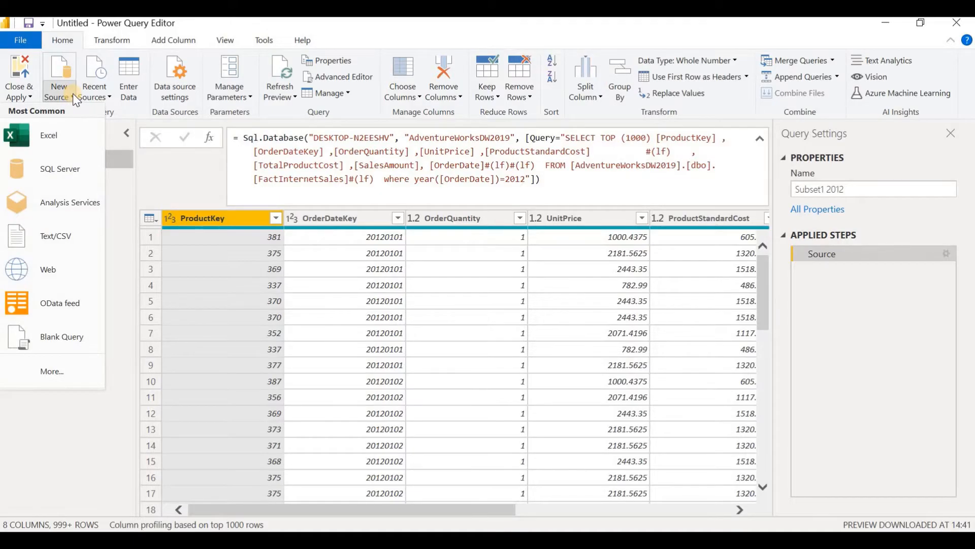
Step: Create a blank query in Power Query Editor and copy the Subset1 2012 Source formula into it
{"action": "left_click", "coordinate": [56, 340]}
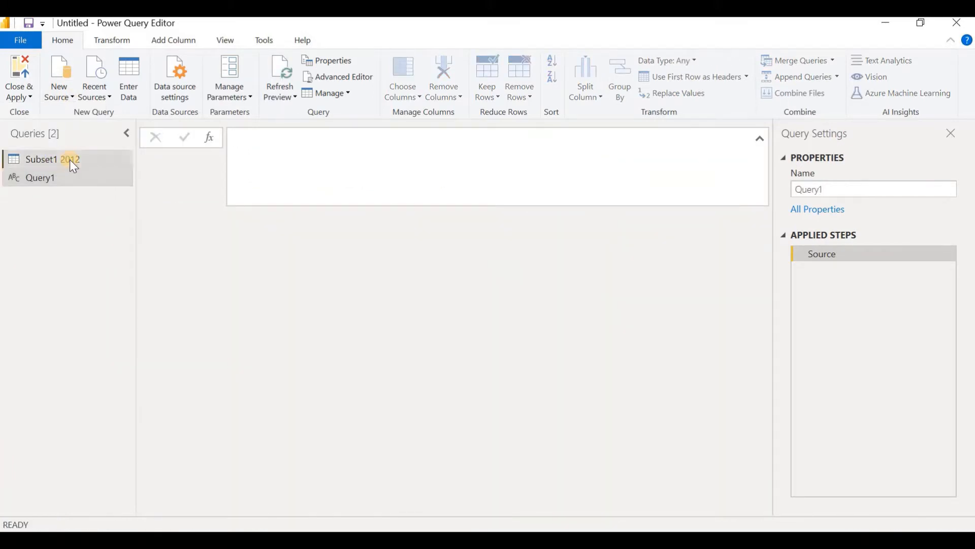
{"action": "left_click", "coordinate": [64, 162]}
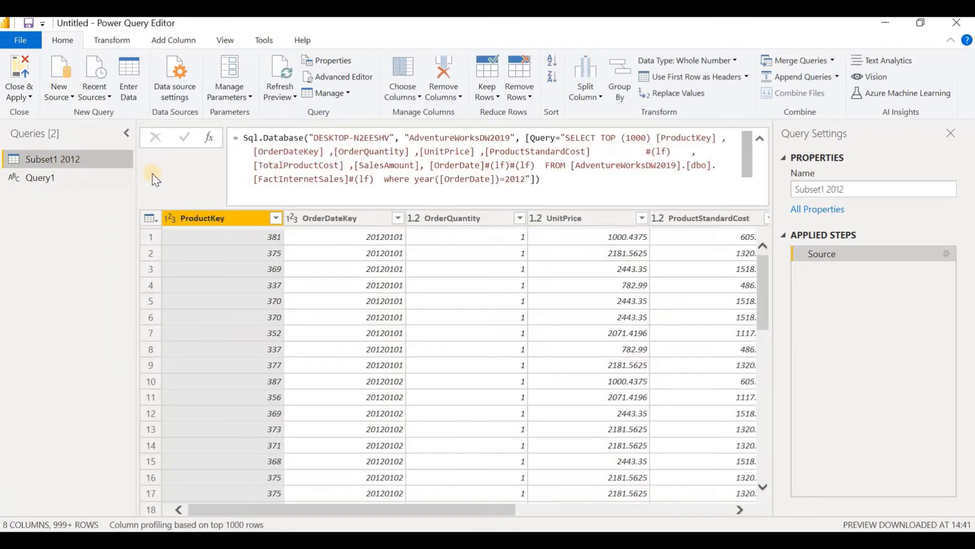
{"action": "left_click", "coordinate": [234, 138]}
{"action": "left_click_drag", "start_coordinate": [513, 138], "coordinate": [656, 197]}
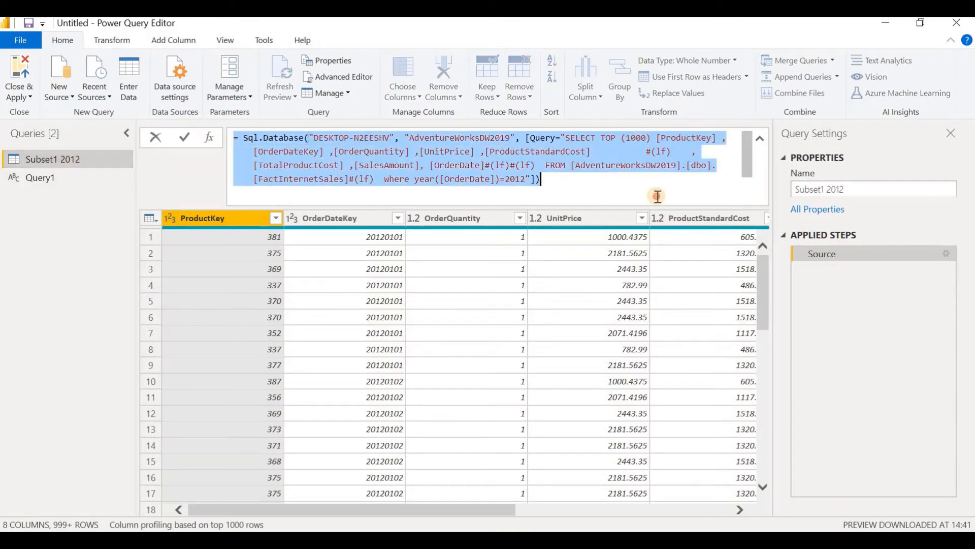
{"action": "left_click", "coordinate": [41, 177]}
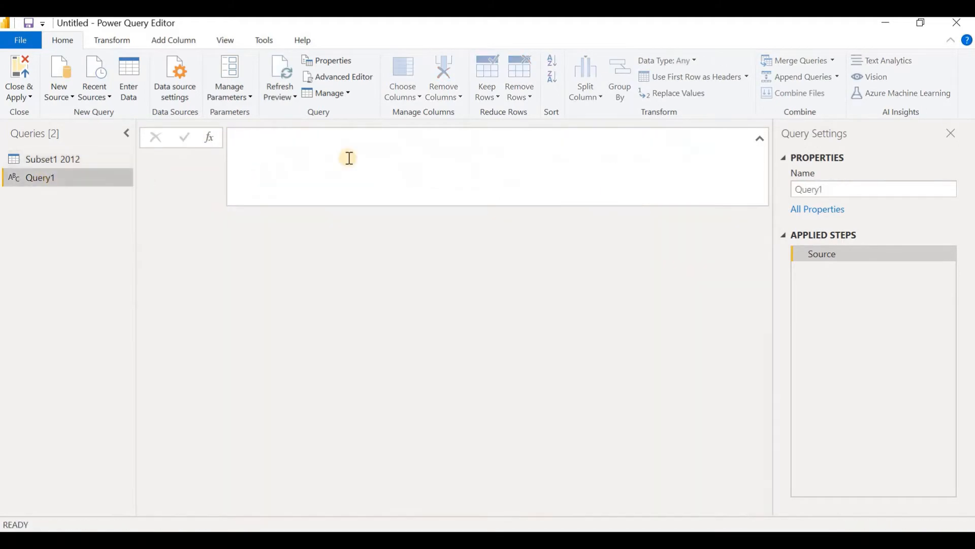
{"action": "left_click", "coordinate": [280, 140]}
{"action": "key", "text": "ctrl+v"}
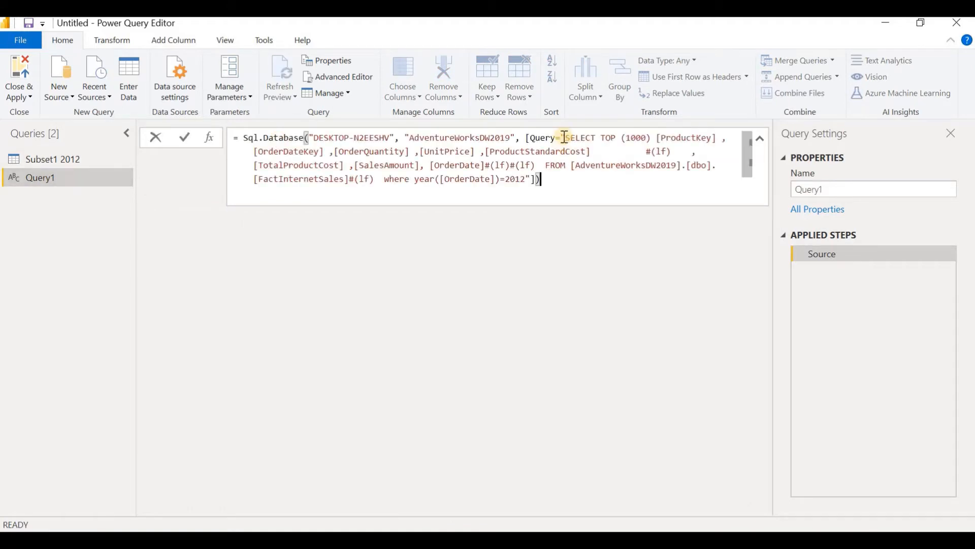
Step: Replace the SQL statement in the new query's formula with the Notepad statement selecting CustomerKey through OrderDate from FactInternetSales for 2012
{"action": "left_click_drag", "start_coordinate": [565, 137], "coordinate": [528, 181]}
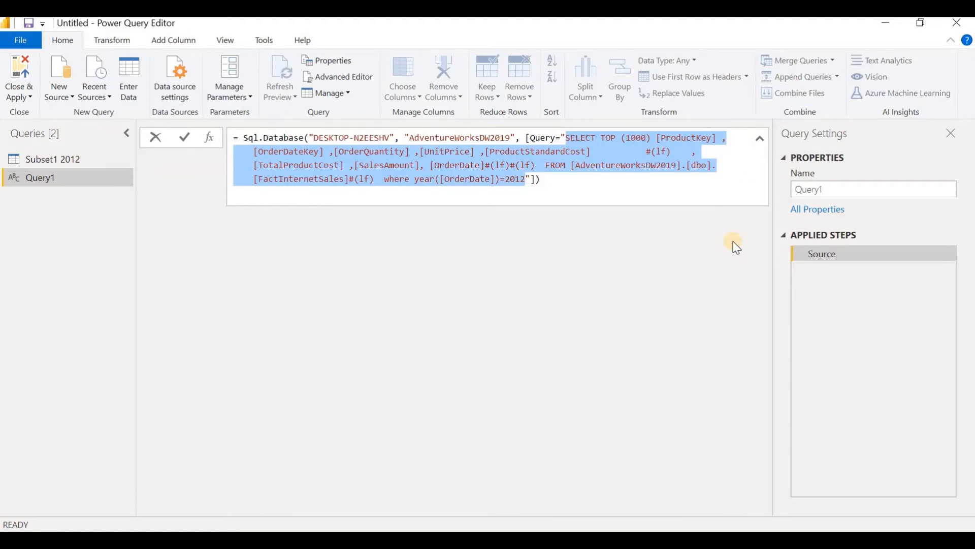
{"action": "key", "text": "Delete"}
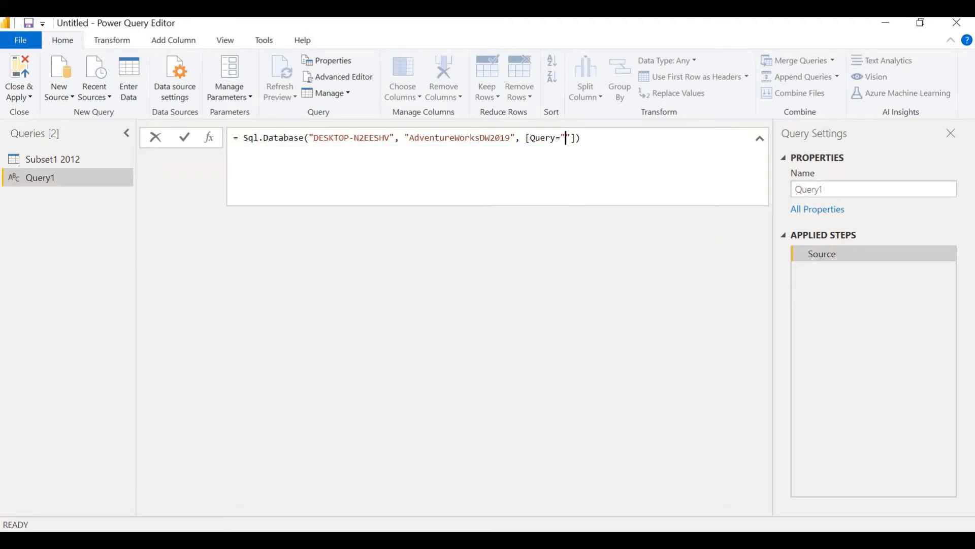
{"action": "key", "text": "alt+Tab"}
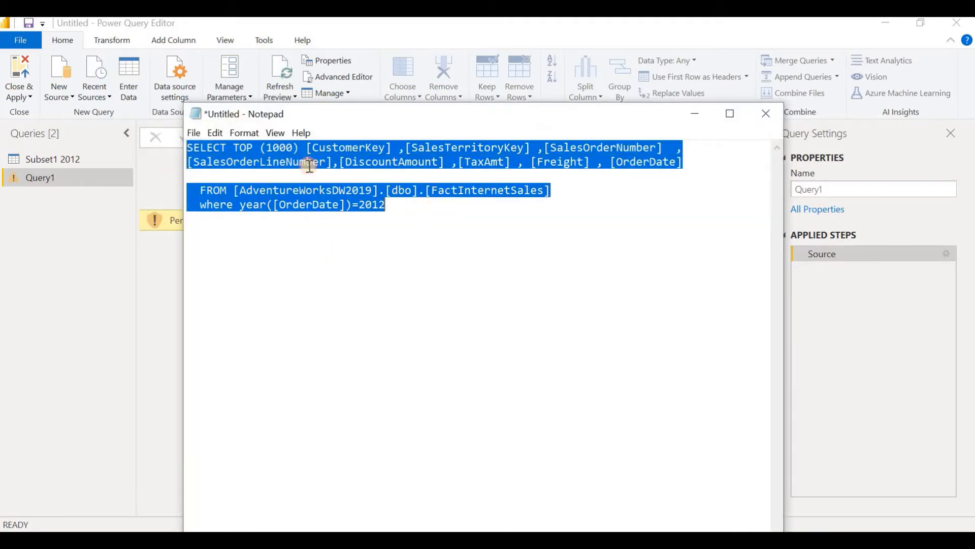
{"action": "right_click", "coordinate": [305, 158]}
{"action": "key", "text": "Return"}
{"action": "key", "text": "alt+Tab"}
{"action": "left_click", "coordinate": [566, 135]}
{"action": "key", "text": "ctrl+v"}
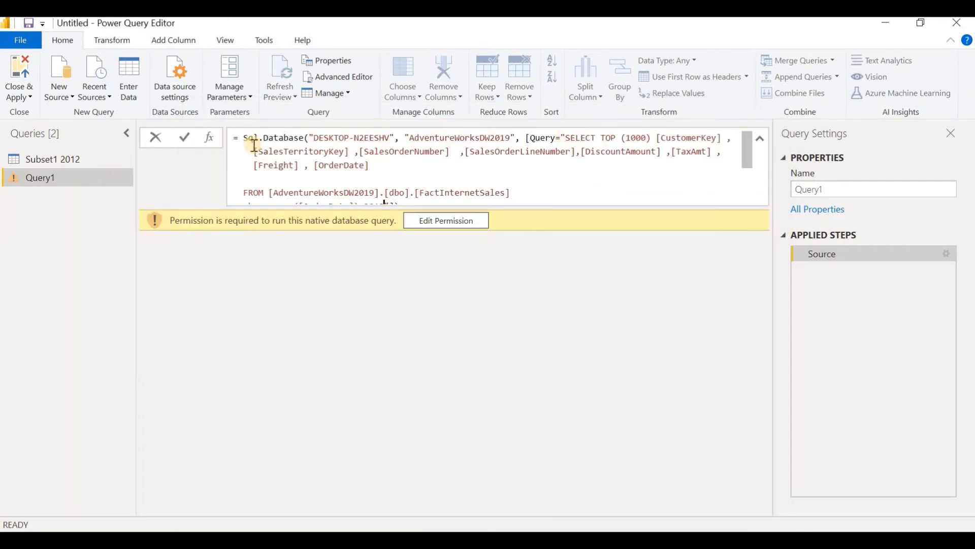
Step: Examine the Sql.Database function, the server and database names, and the embedded SQL statement in the new query's formula
{"action": "double_click", "coordinate": [254, 138]}
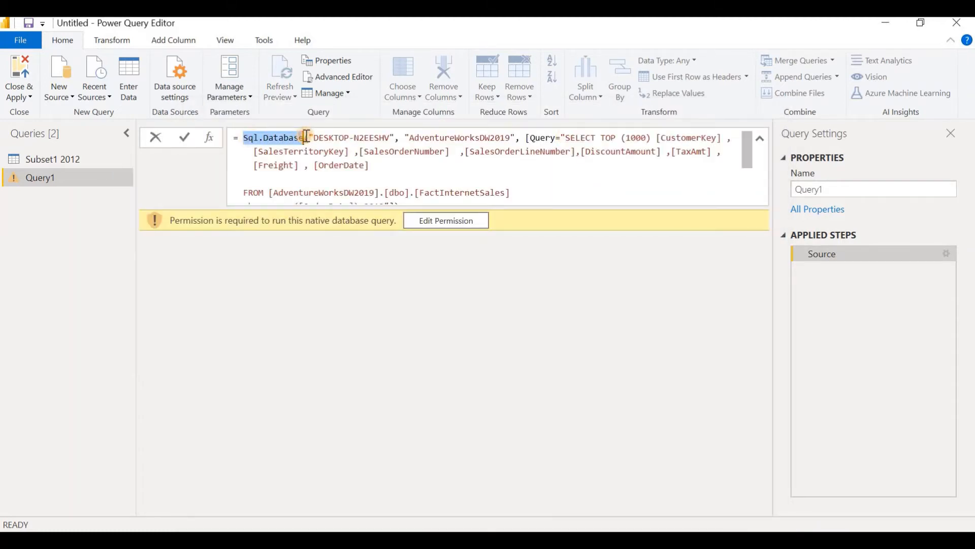
{"action": "left_click_drag", "start_coordinate": [313, 138], "coordinate": [515, 138]}
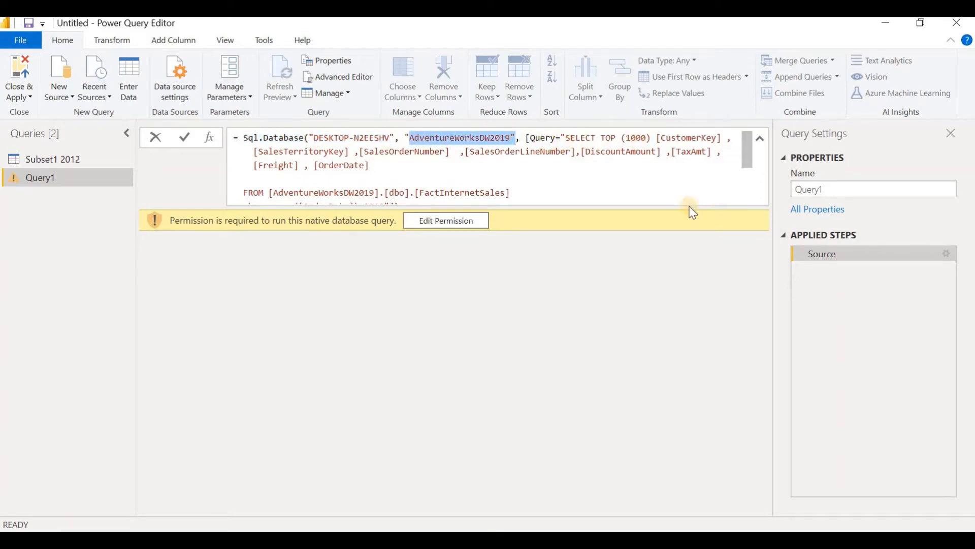
{"action": "scroll", "coordinate": [496, 163], "scroll_direction": "down", "scroll_amount": 2}
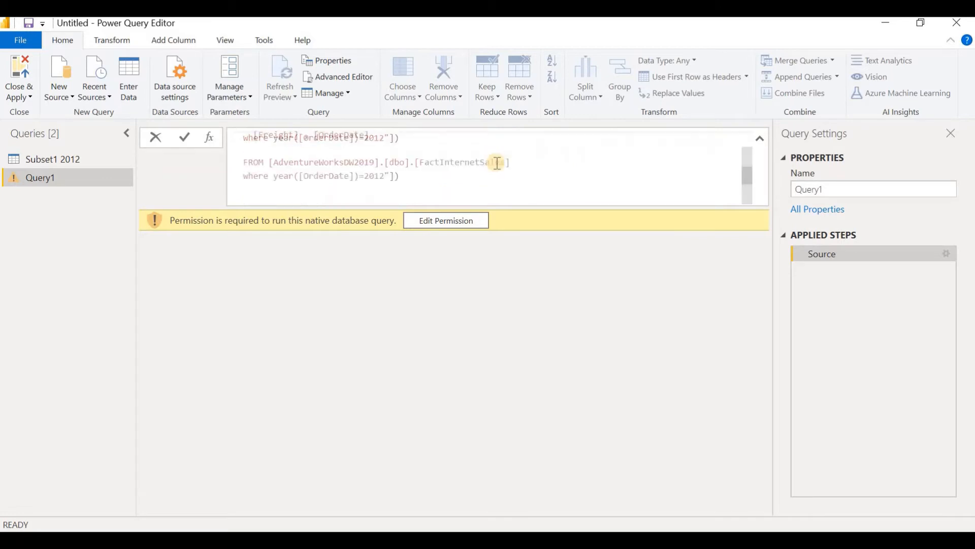
{"action": "scroll", "coordinate": [497, 163], "scroll_direction": "up", "scroll_amount": 2}
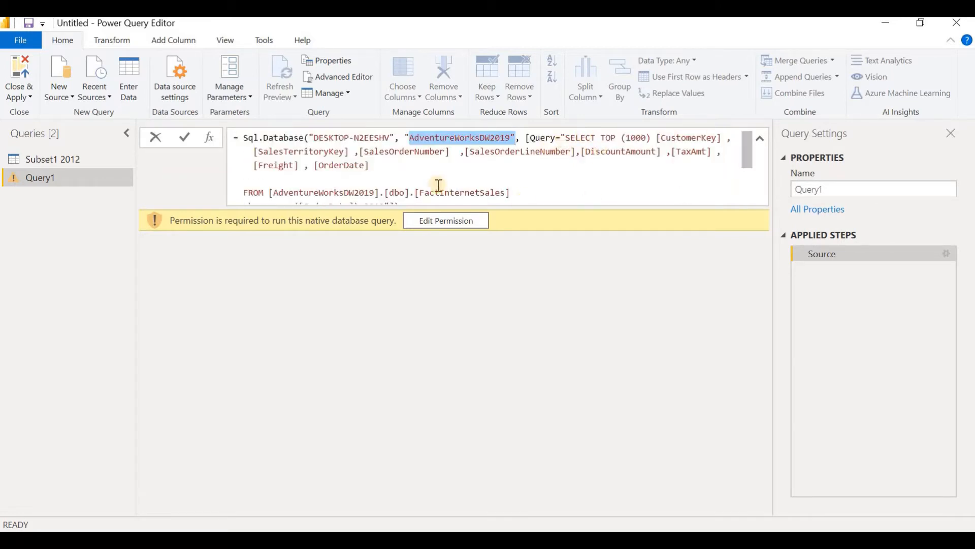
{"action": "scroll", "coordinate": [520, 190], "scroll_direction": "down", "scroll_amount": 2}
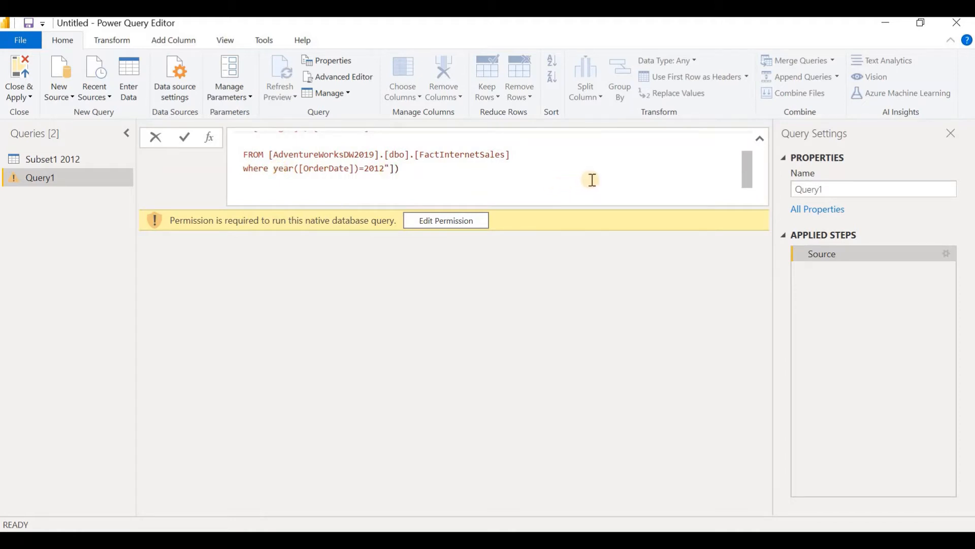
{"action": "scroll", "coordinate": [591, 180], "scroll_direction": "up", "scroll_amount": 2}
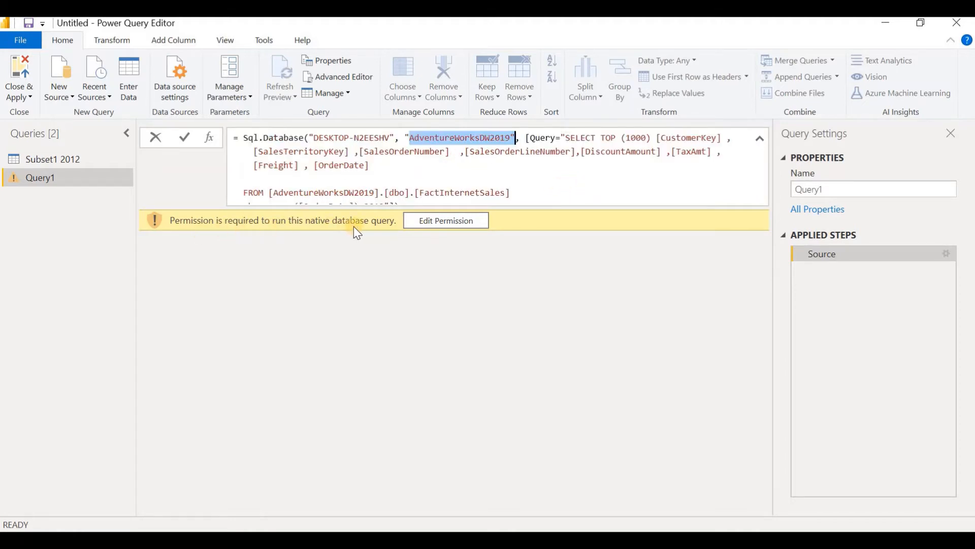
Step: Grant permission for the native database query and run it to load the second subset's data
{"action": "left_click", "coordinate": [459, 222]}
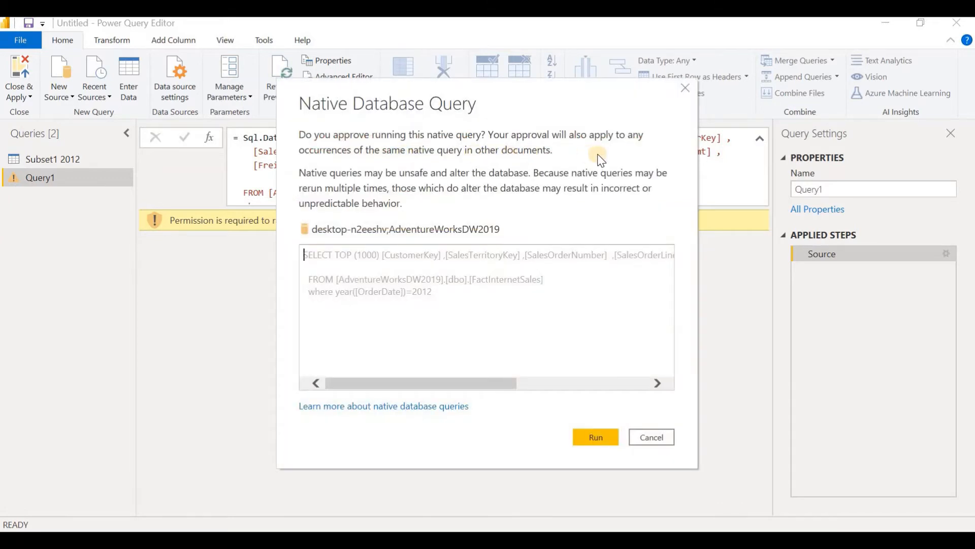
{"action": "left_click", "coordinate": [602, 436]}
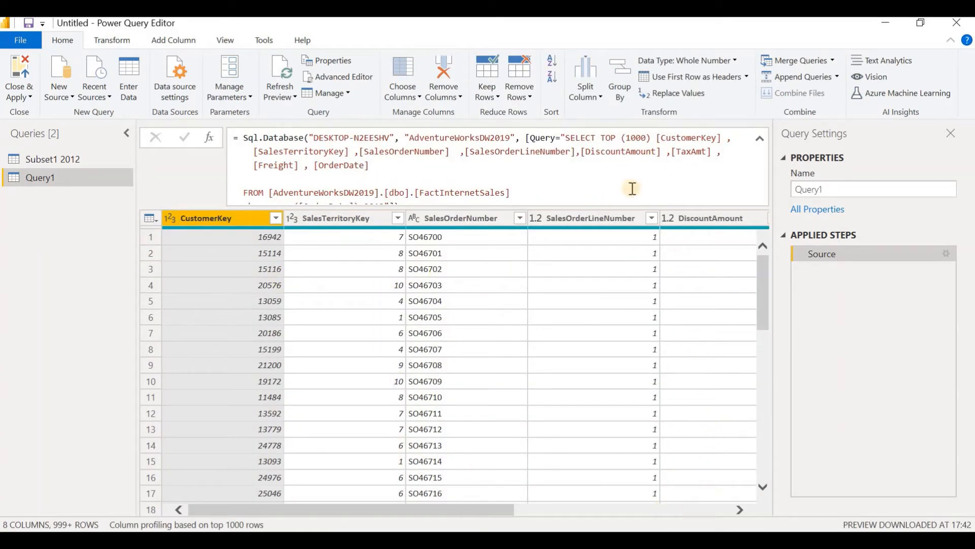
{"action": "scroll", "coordinate": [701, 238], "scroll_direction": "right", "scroll_amount": 5}
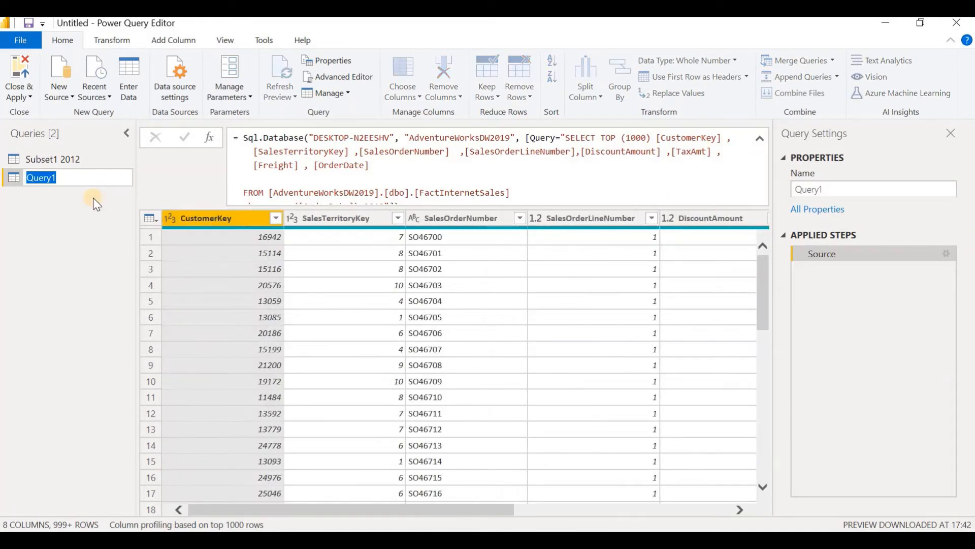
Step: Rename the new query Query1 to Subset2 2012
{"action": "type", "text": "Subset2"}
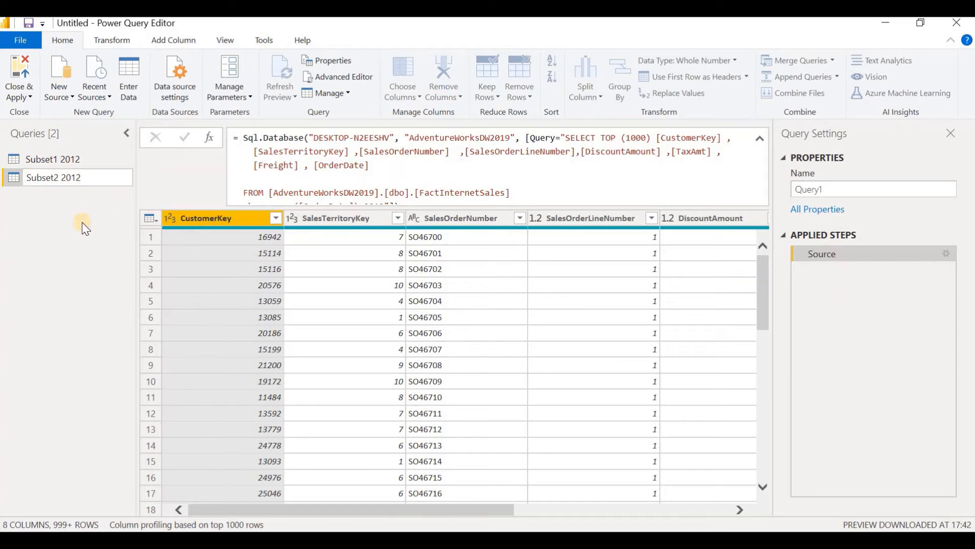
{"action": "type", "text": "2012"}
{"action": "key", "text": "Return"}
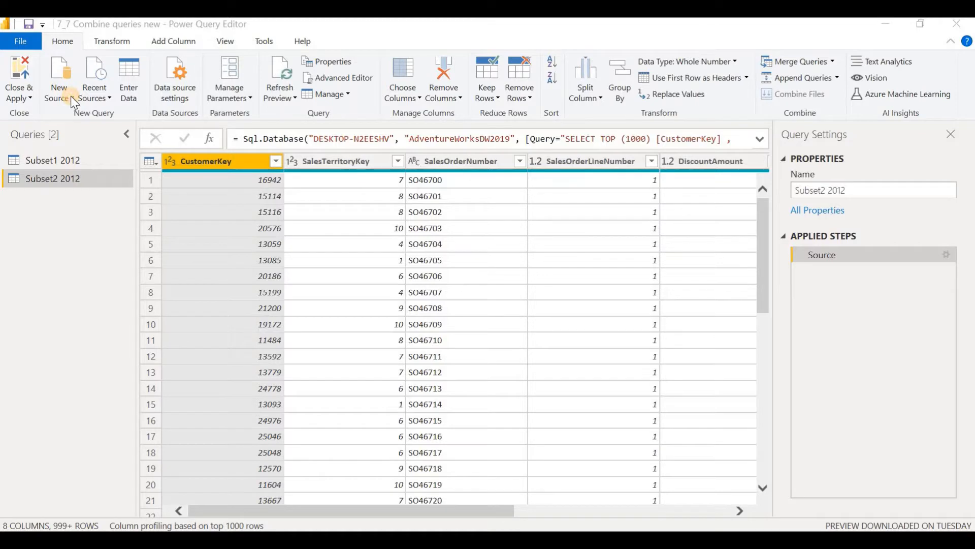
Step: Create another blank query and copy the Subset2 2012 Source formula into it
{"action": "left_click", "coordinate": [71, 97]}
{"action": "left_click", "coordinate": [50, 340]}
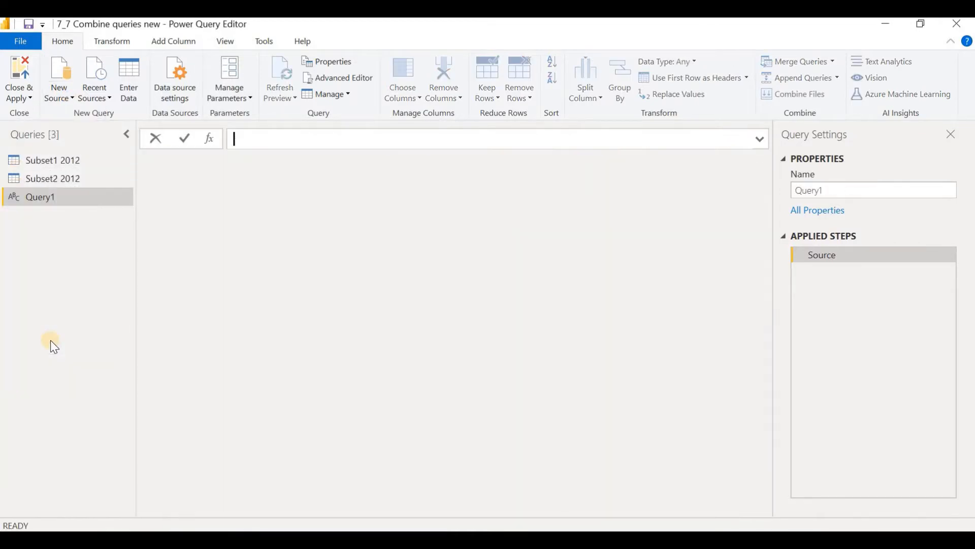
{"action": "left_click", "coordinate": [57, 178]}
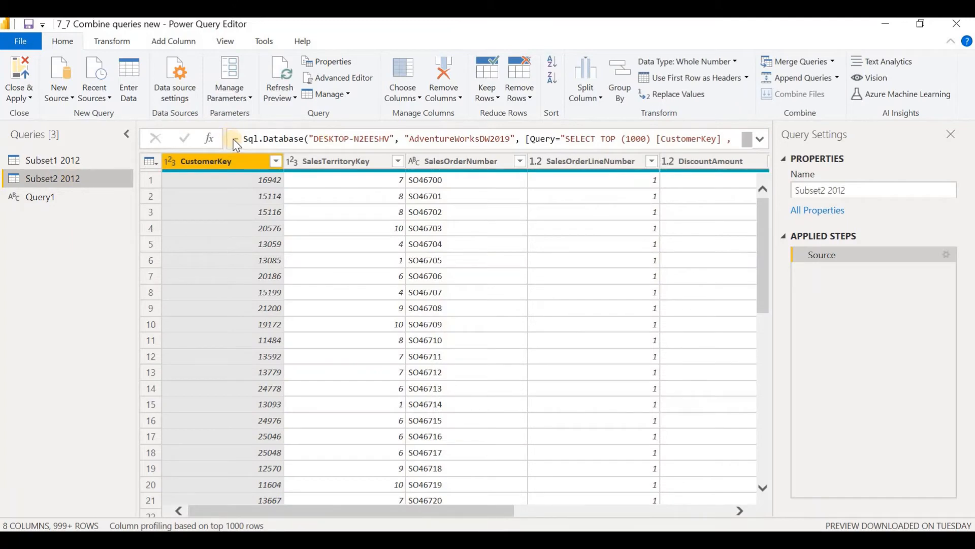
{"action": "left_click", "coordinate": [234, 145]}
{"action": "left_click", "coordinate": [41, 197]}
{"action": "left_click", "coordinate": [278, 149]}
{"action": "key", "text": "ctrl+v"}
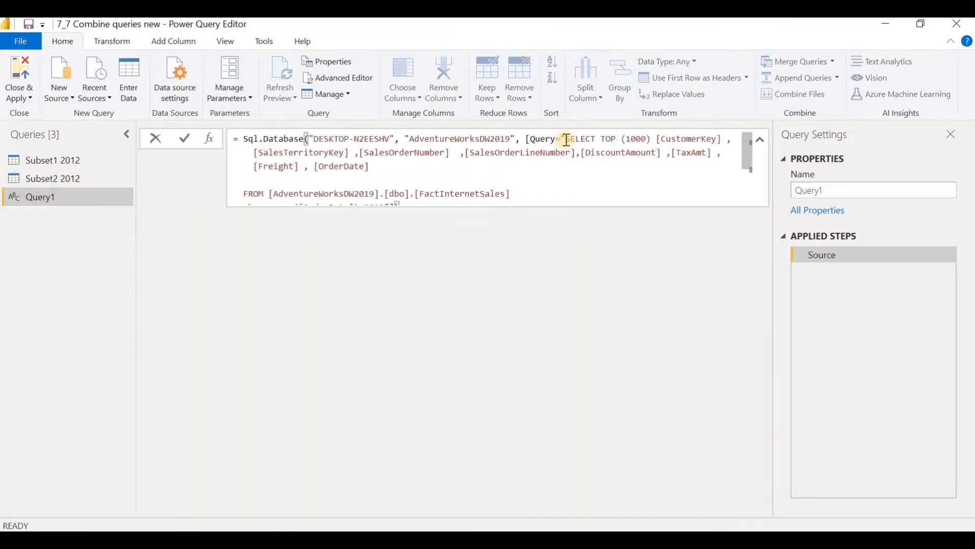
Step: Replace the formula's SQL statement with the prepared one filtered by year([OrderDate])=2013, and approve running the native query
{"action": "left_click_drag", "start_coordinate": [567, 140], "coordinate": [411, 185]}
{"action": "key", "text": "Delete"}
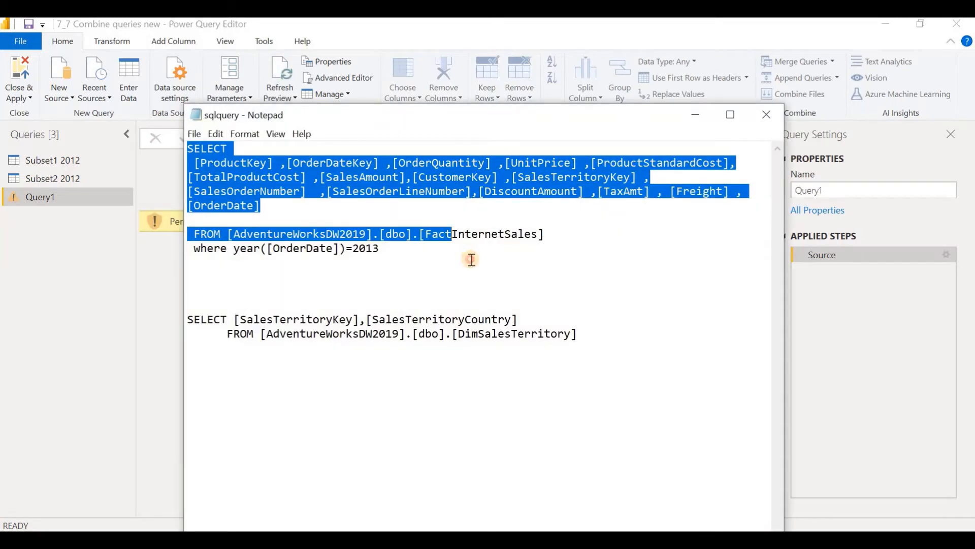
{"action": "left_click_drag", "start_coordinate": [483, 229], "coordinate": [348, 246]}
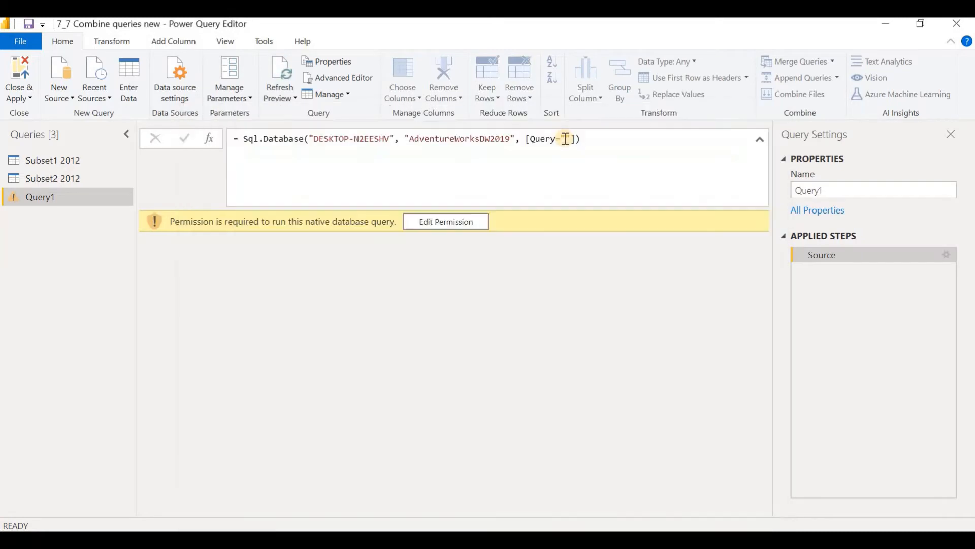
{"action": "right_click", "coordinate": [568, 146]}
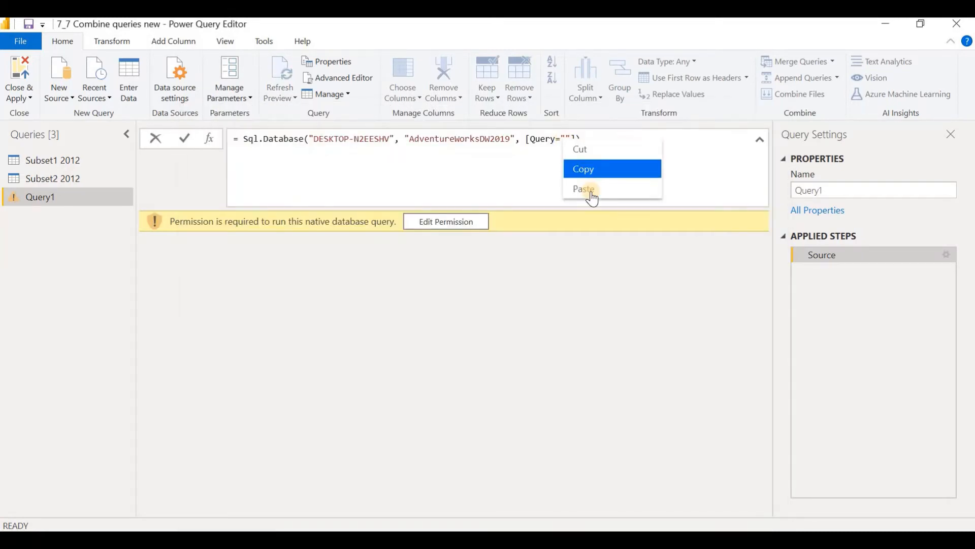
{"action": "left_click", "coordinate": [590, 192]}
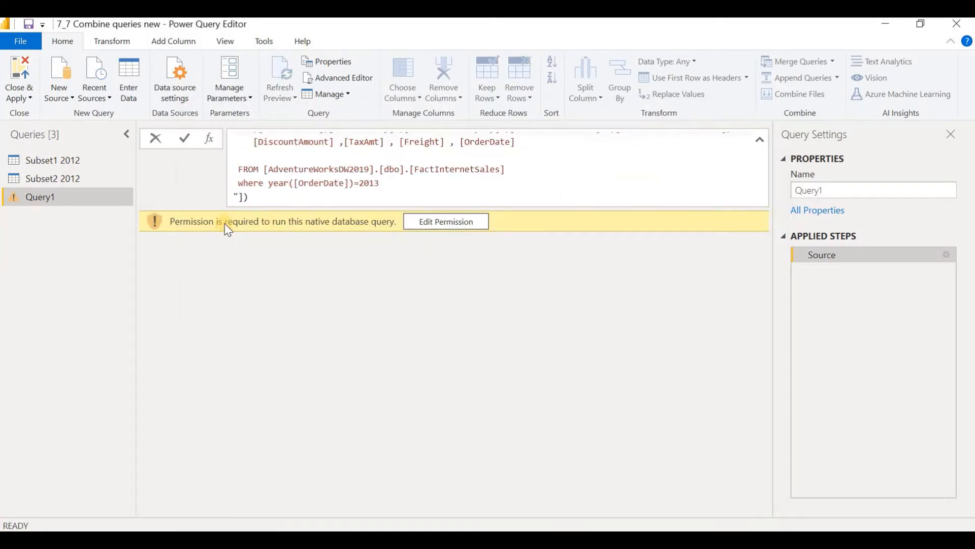
{"action": "left_click", "coordinate": [448, 224]}
{"action": "left_click", "coordinate": [597, 438]}
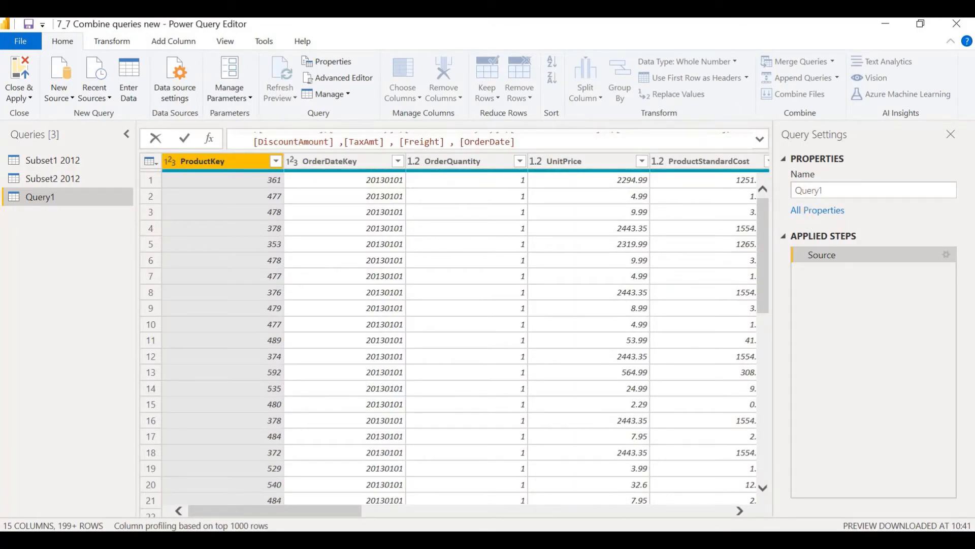
Step: Rename the new query Query1 to Subset3 2013
{"action": "right_click", "coordinate": [44, 197]}
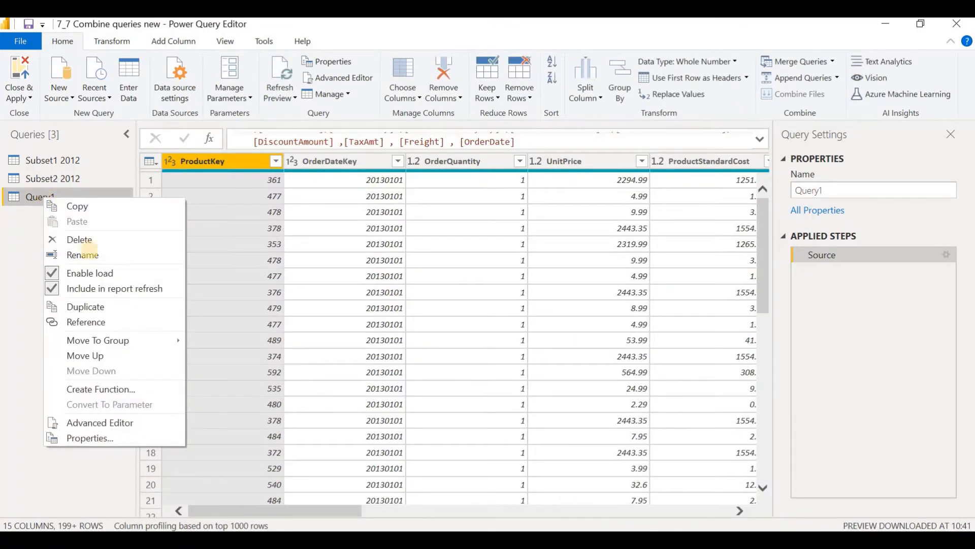
{"action": "left_click", "coordinate": [90, 254]}
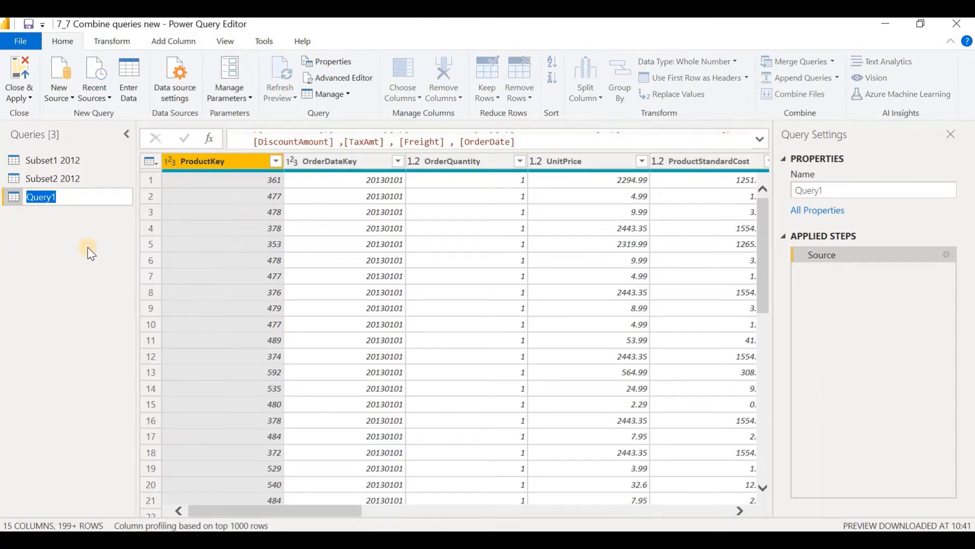
{"action": "type", "text": "Subset3 2013"}
{"action": "key", "text": "Return"}
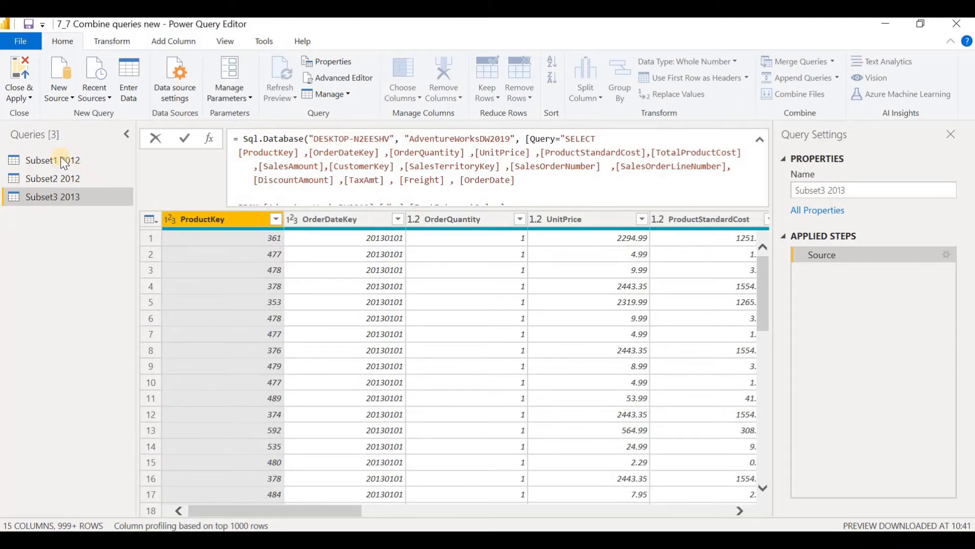
{"action": "scroll", "coordinate": [451, 178], "scroll_direction": "down", "scroll_amount": 1}
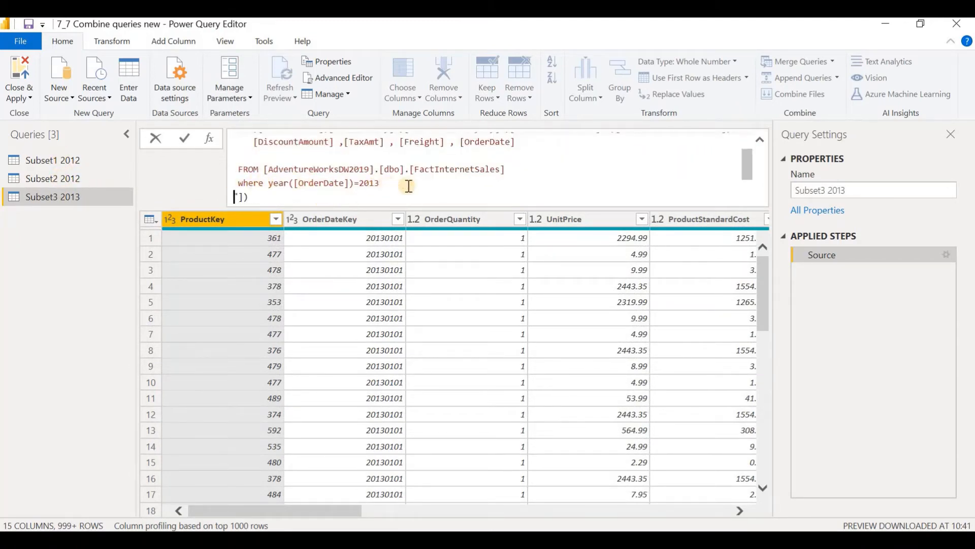
{"action": "left_click", "coordinate": [440, 214]}
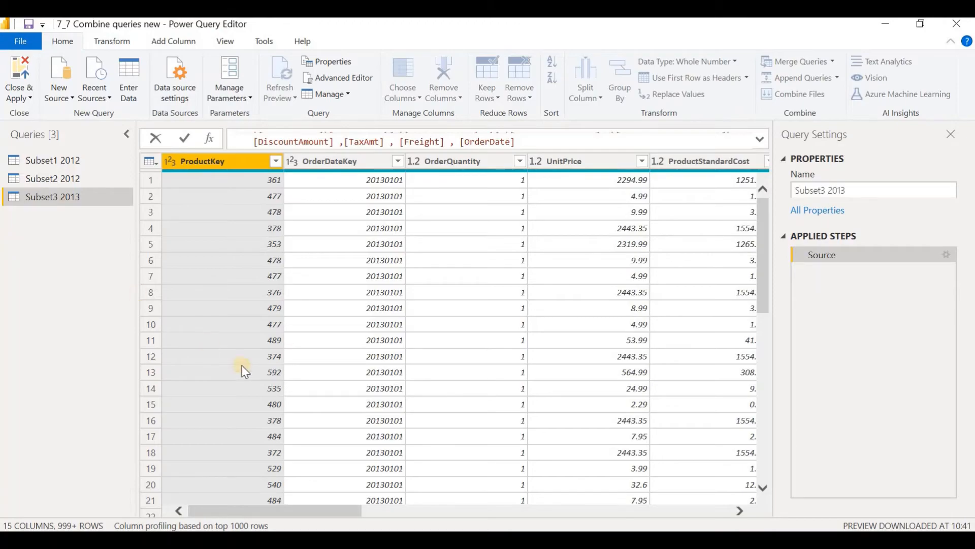
{"action": "mouse_move", "coordinate": [568, 539]}
{"action": "left_click", "coordinate": [568, 485]}
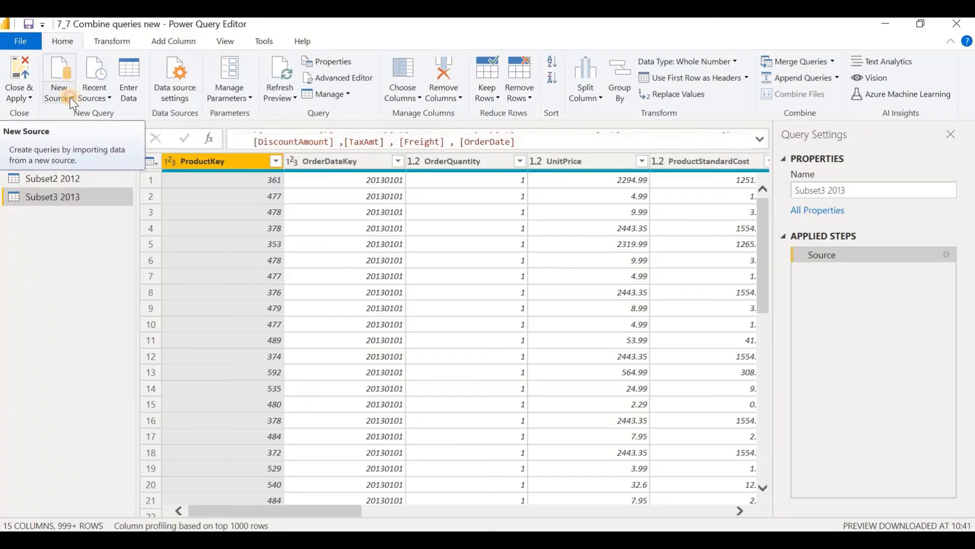
Step: Create another blank query and copy the Subset1 2012 Source formula into it
{"action": "left_click", "coordinate": [69, 96]}
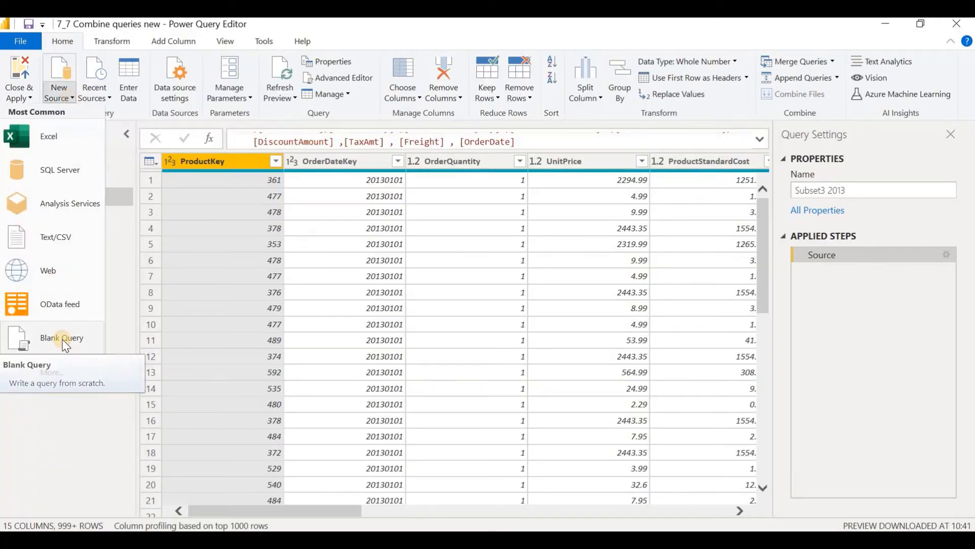
{"action": "left_click", "coordinate": [62, 340]}
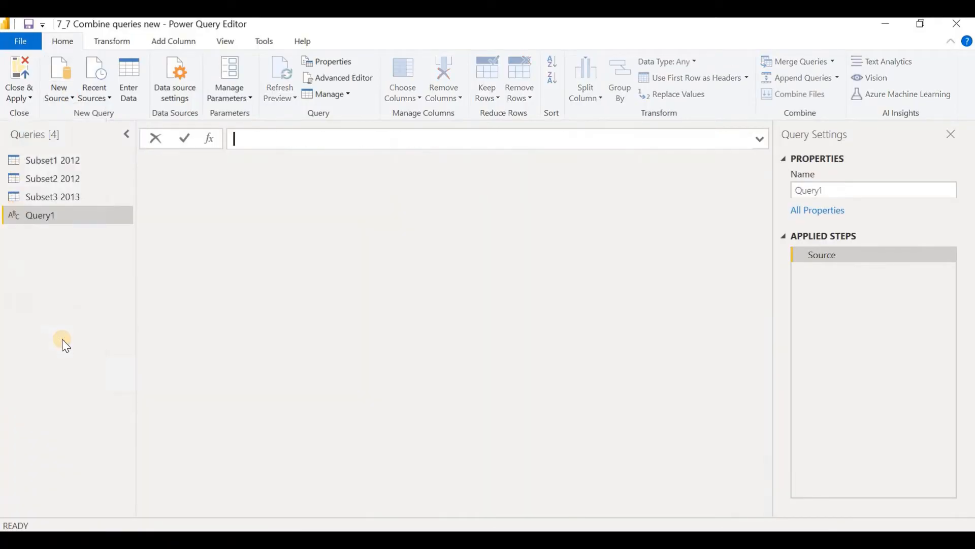
{"action": "left_click", "coordinate": [63, 160]}
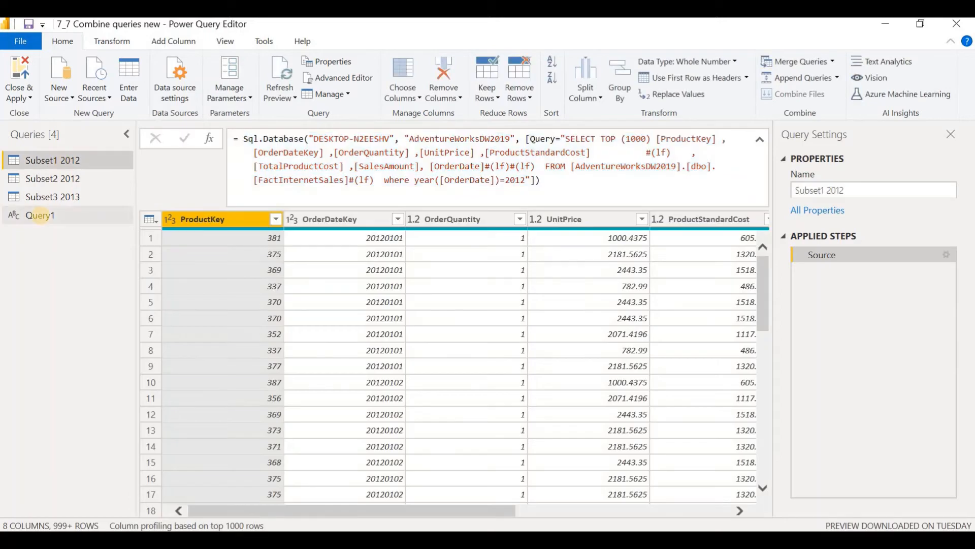
{"action": "left_click", "coordinate": [43, 221]}
{"action": "left_click", "coordinate": [270, 146]}
{"action": "type", "text": "Sql.Database(\"DESKTOP-N2EESHV\", \"AdventureWorksDW2019\", [Query=\"SELECT TOP (1000) [ProductKey] , [OrderDateKey] ,[OrderQuantity] ,[UnitPrice] ,[ProductStandardCost] #(lf) , [TotalProductCost] ,[SalesAmount], [OrderDate]#(lf)#(lf) FROM [AdventureWorksDW2019].[dbo].[FactInternetSales]#(lf) where year([OrderDate])=2012\"])"}
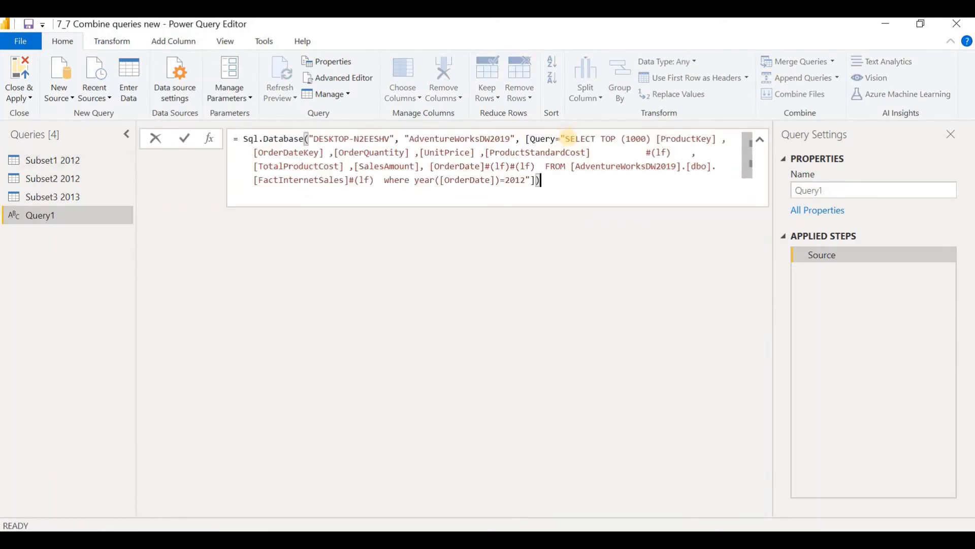
Step: Replace the formula's SQL statement with one selecting [SalesTerritoryKey] and [SalesTerritoryCountry] from [DimSalesTerritory], and approve running the native query
{"action": "double_click", "coordinate": [567, 138]}
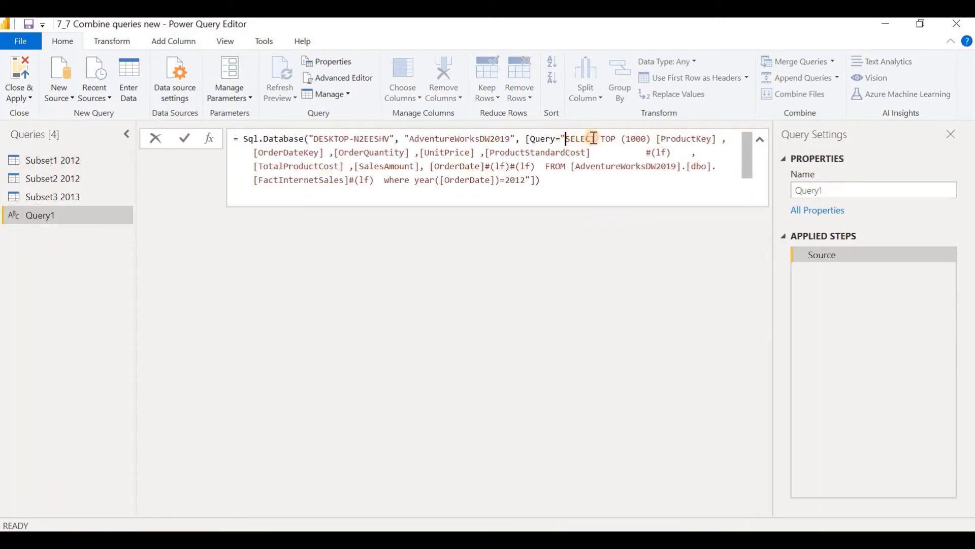
{"action": "left_click", "coordinate": [632, 152], "text": "shift"}
{"action": "left_click_drag", "start_coordinate": [634, 164], "coordinate": [525, 180]}
{"action": "key", "text": "Delete"}
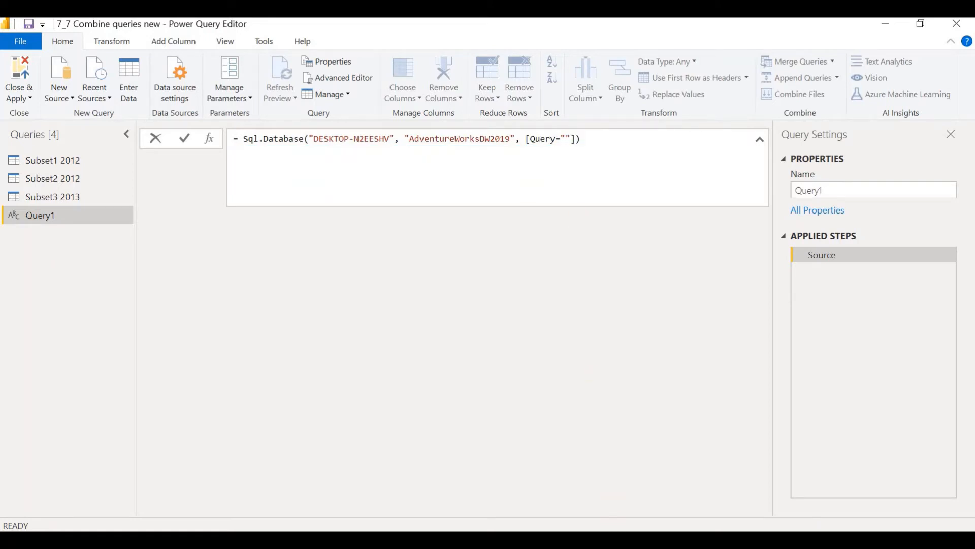
{"action": "type", "text": "SELECT [SalesTerritoryKey], [SalesTerritoryCountry]   FROM [AdventureWorksDW2019].[dbo].[DimSalesTerritory]"}
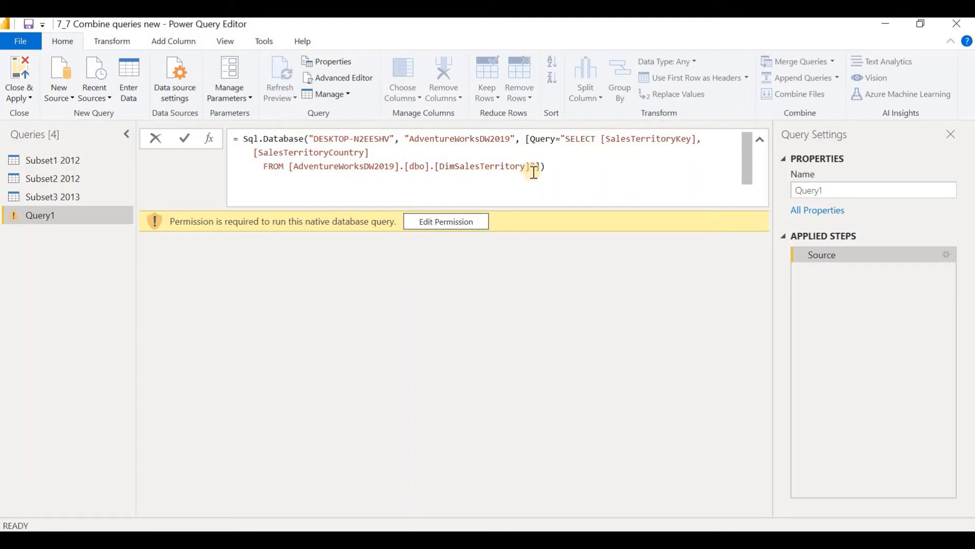
{"action": "left_click", "coordinate": [438, 224]}
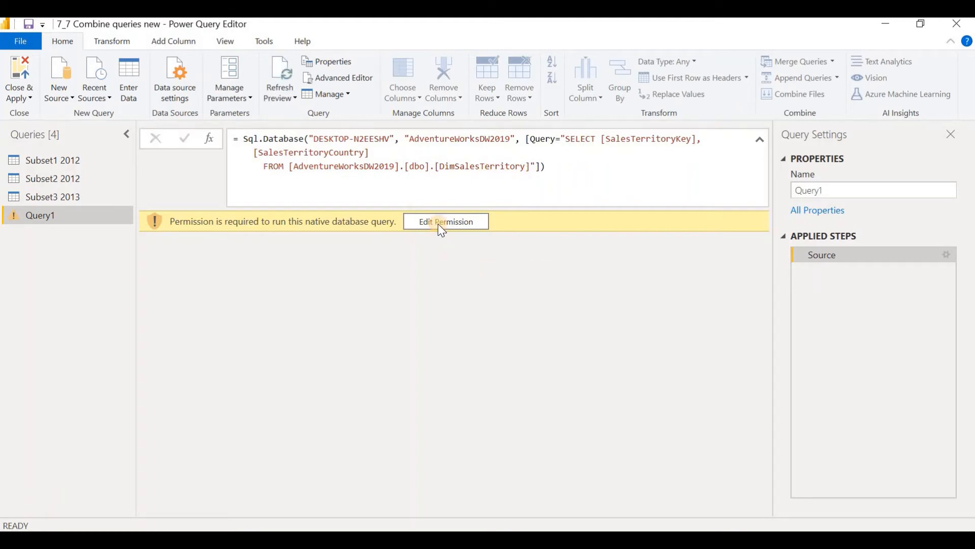
{"action": "left_click", "coordinate": [596, 437]}
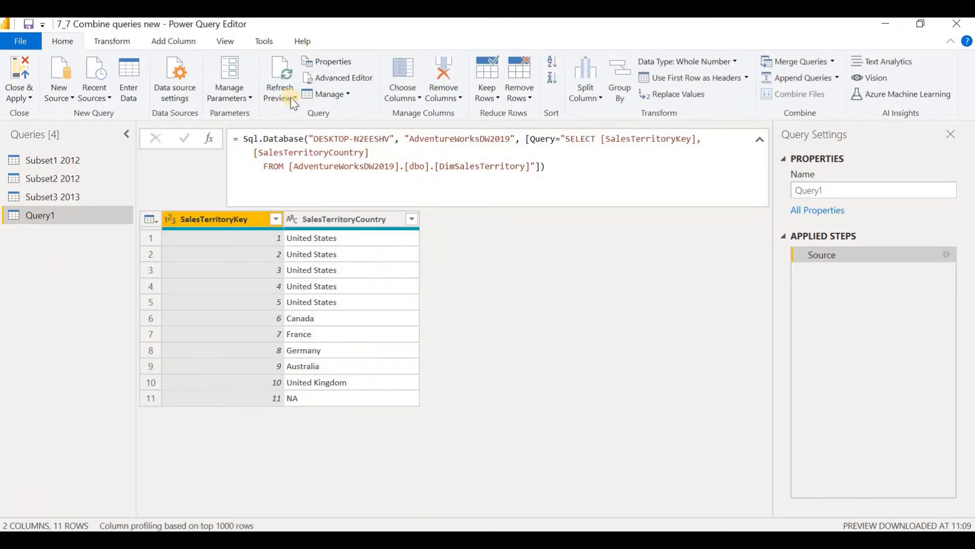
Step: Rename the sales territory query Query1 to Subset4 ST
{"action": "right_click", "coordinate": [62, 218]}
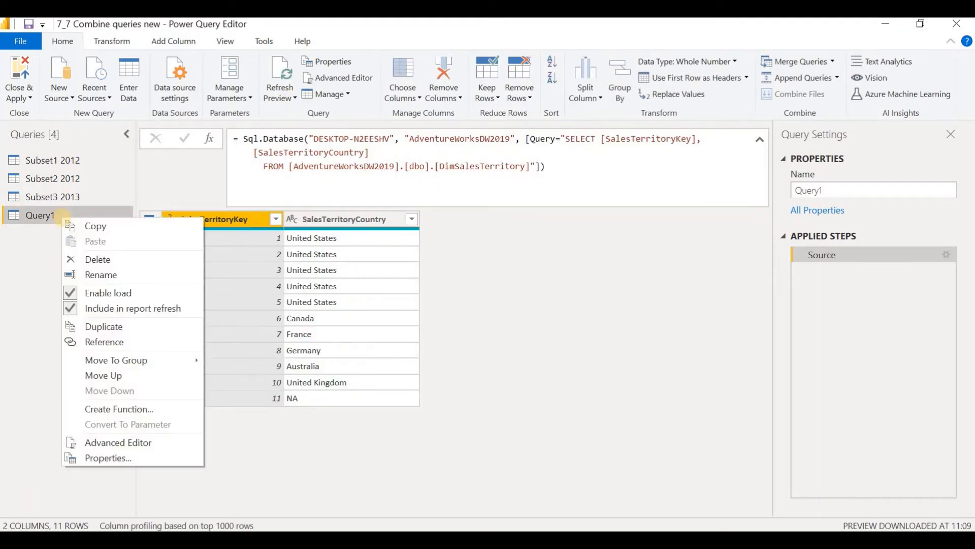
{"action": "left_click", "coordinate": [120, 275]}
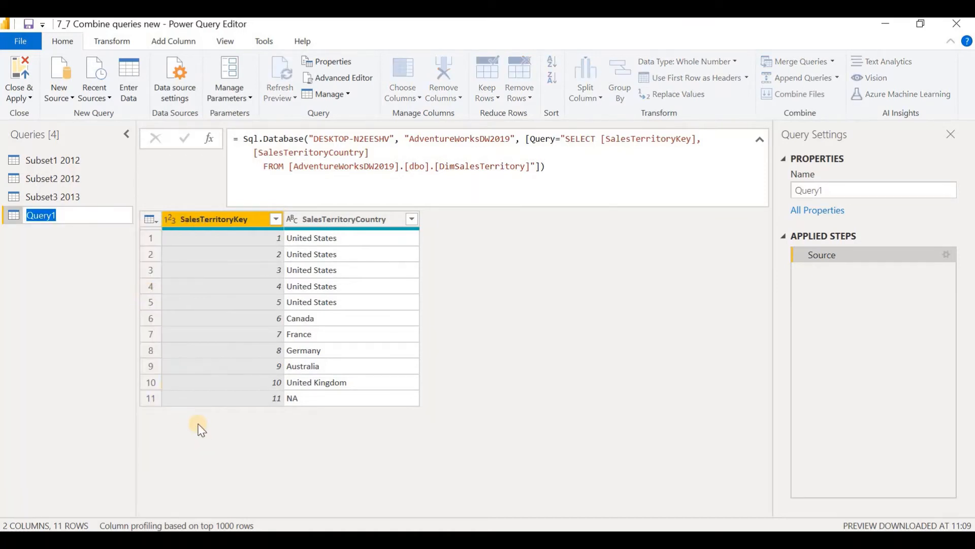
{"action": "type", "text": "Subset4 ST"}
{"action": "key", "text": "Return"}
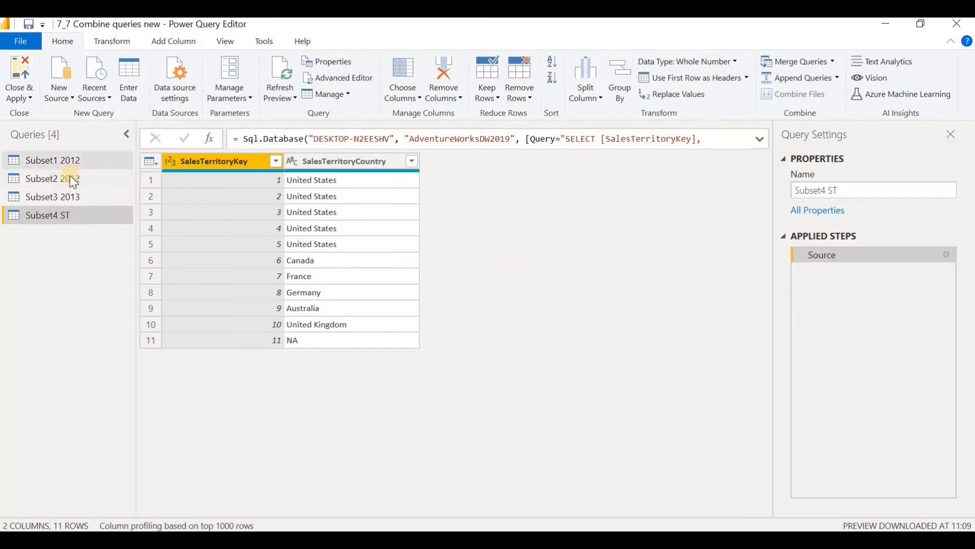
{"action": "left_click", "coordinate": [112, 41]}
{"action": "left_click", "coordinate": [62, 43]}
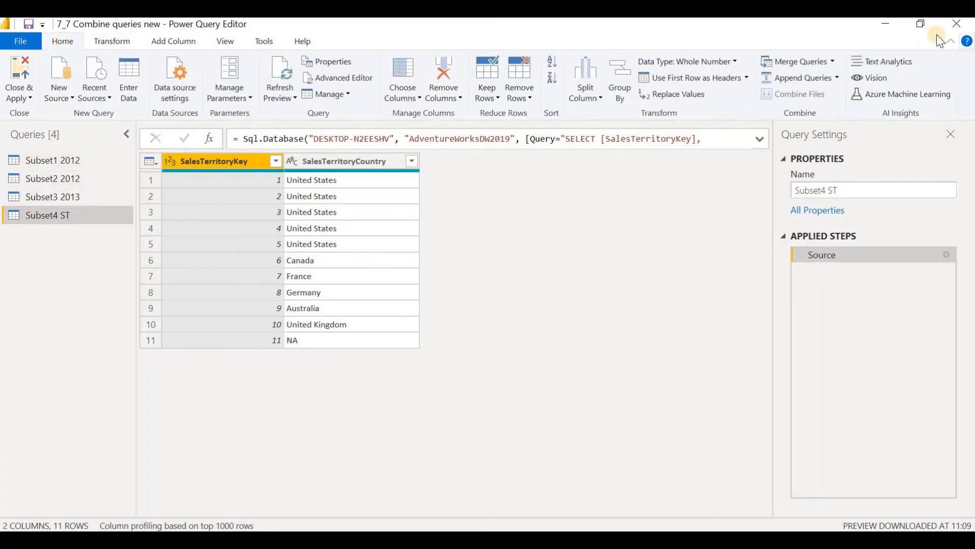
{"action": "left_click", "coordinate": [833, 62]}
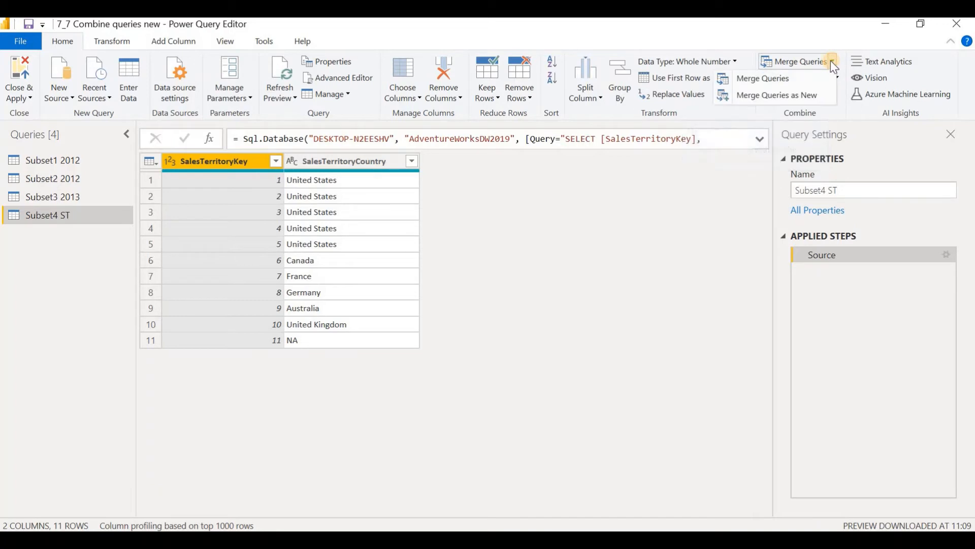
{"action": "left_click", "coordinate": [760, 82]}
Step: Start a Merge Queries operation on Subset1 2012 and choose Subset2 2012 as the second table
{"action": "left_click", "coordinate": [55, 161]}
{"action": "left_click", "coordinate": [72, 158]}
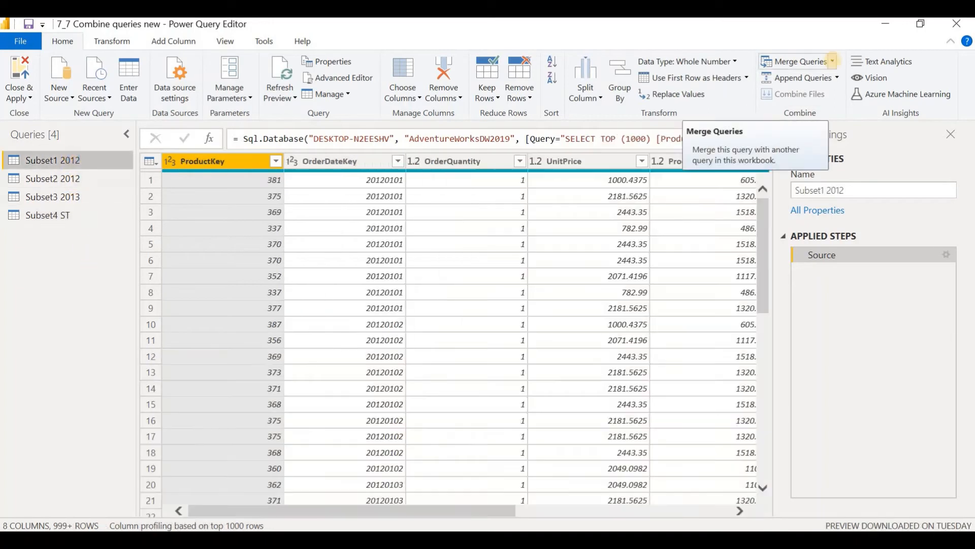
{"action": "left_click", "coordinate": [834, 62]}
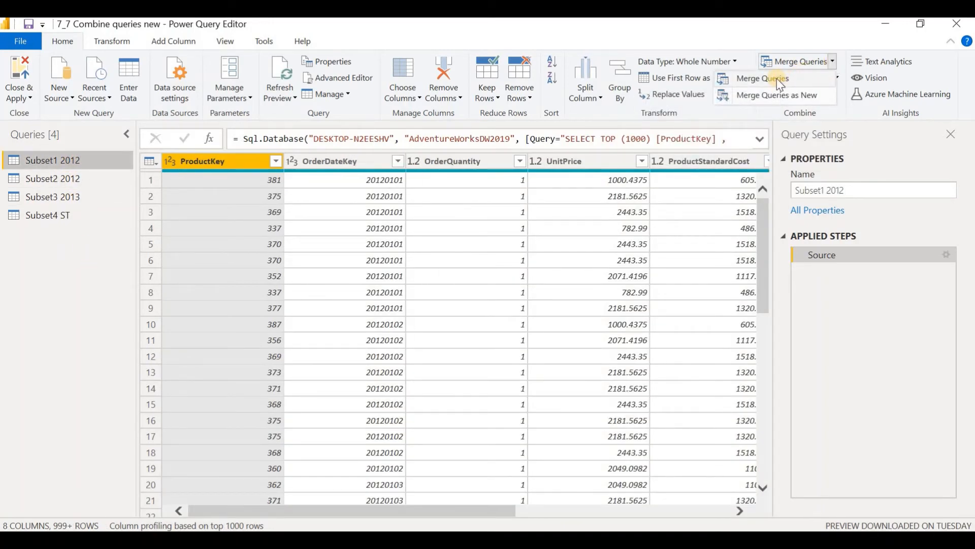
{"action": "left_click", "coordinate": [777, 79]}
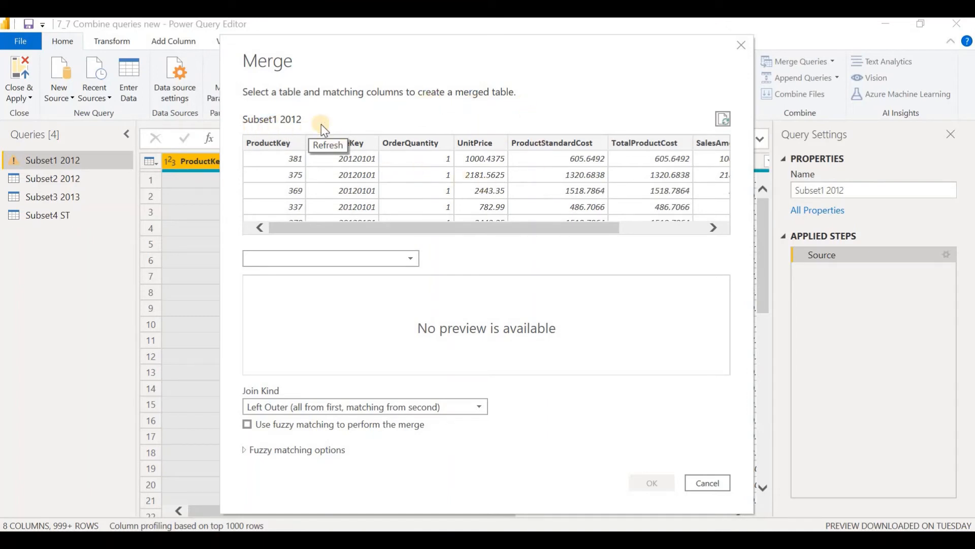
{"action": "left_click_drag", "start_coordinate": [510, 230], "coordinate": [722, 230]}
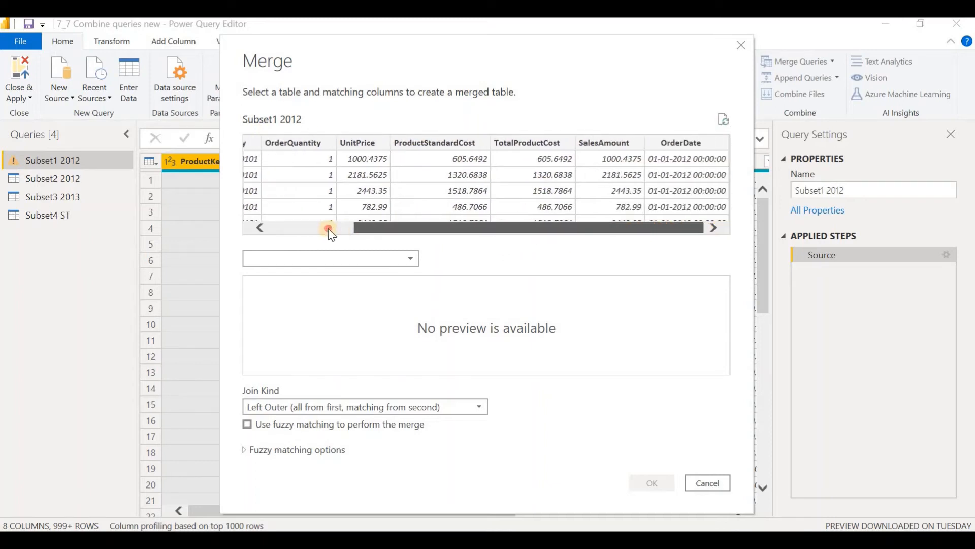
{"action": "left_click", "coordinate": [342, 229]}
{"action": "left_click", "coordinate": [409, 258]}
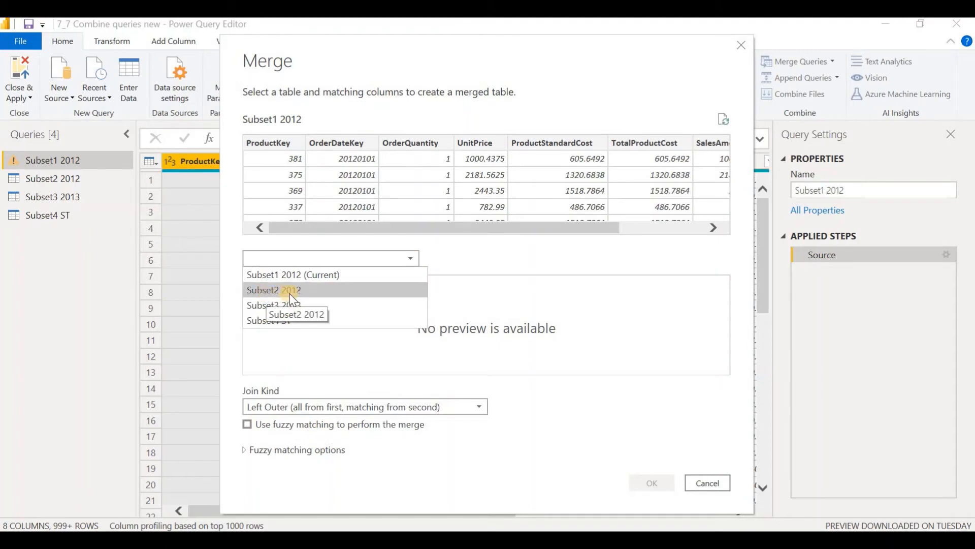
{"action": "left_click", "coordinate": [303, 300]}
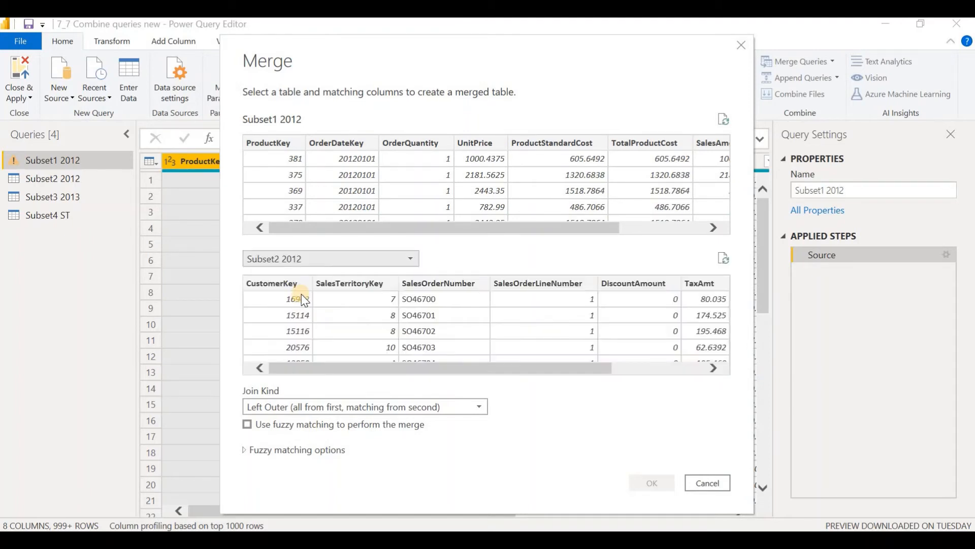
Step: Match the two tables on their OrderDate columns and complete the merge with the Left Outer join
{"action": "left_click_drag", "start_coordinate": [399, 366], "coordinate": [620, 374]}
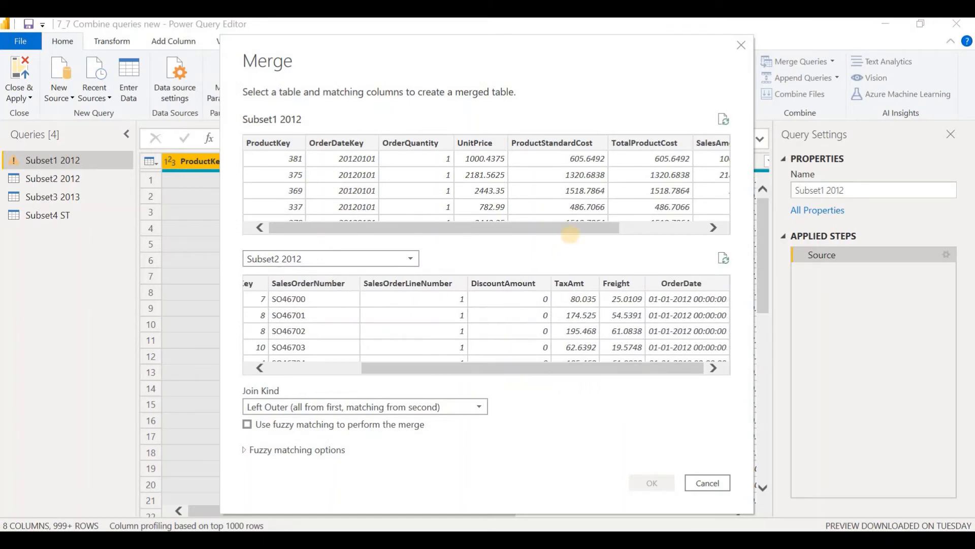
{"action": "left_click_drag", "start_coordinate": [566, 229], "coordinate": [681, 159]}
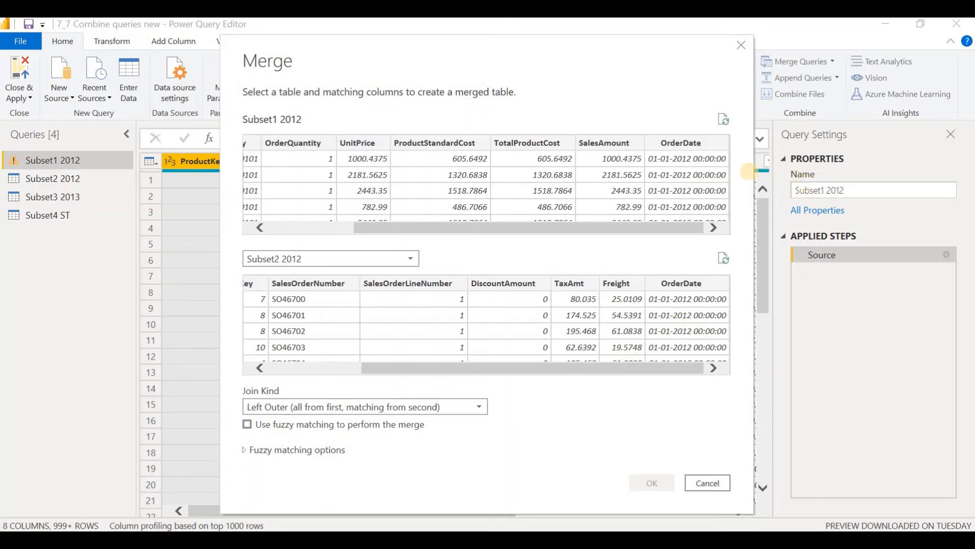
{"action": "left_click", "coordinate": [681, 165]}
{"action": "left_click", "coordinate": [707, 331]}
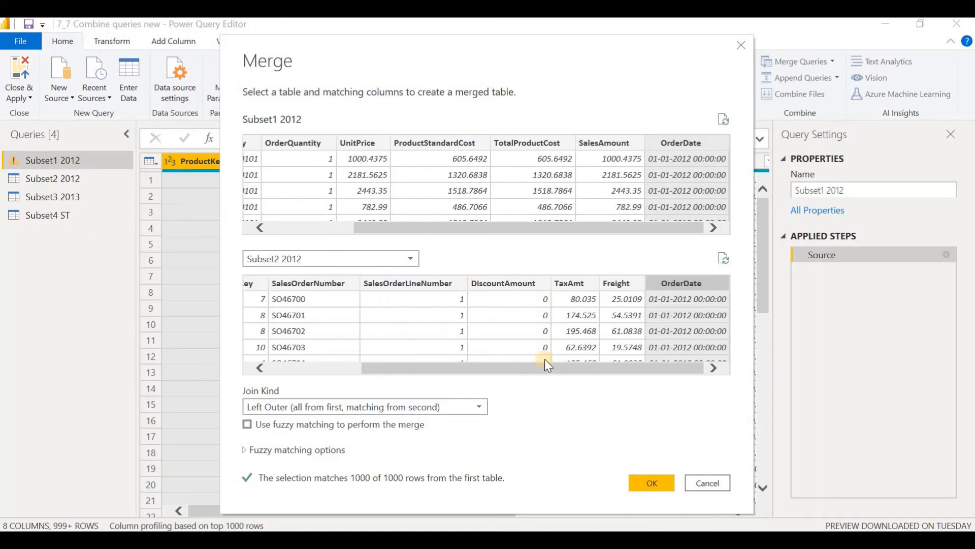
{"action": "left_click", "coordinate": [655, 482]}
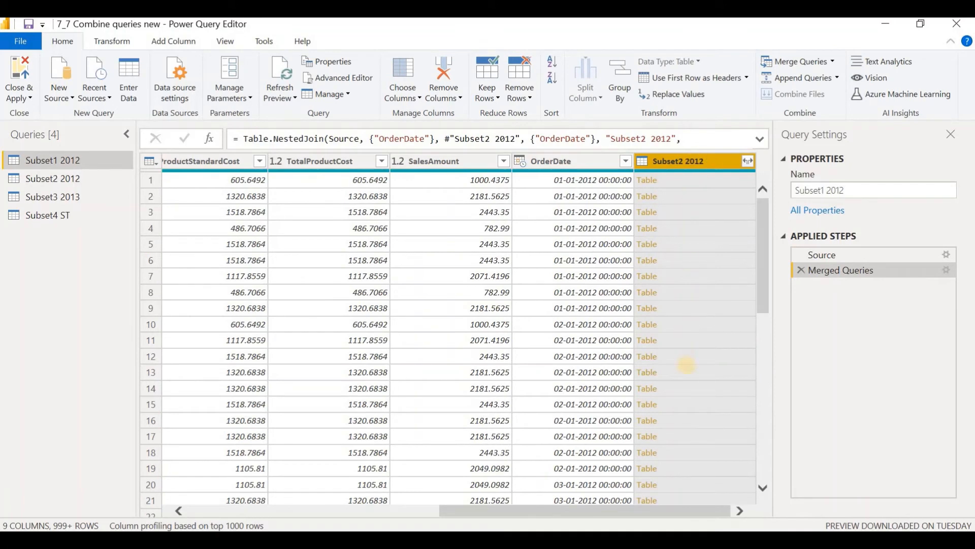
Step: Expand the merged Subset2 2012 column with every field except OrderDate, without using the original column name as prefix
{"action": "left_click", "coordinate": [748, 163]}
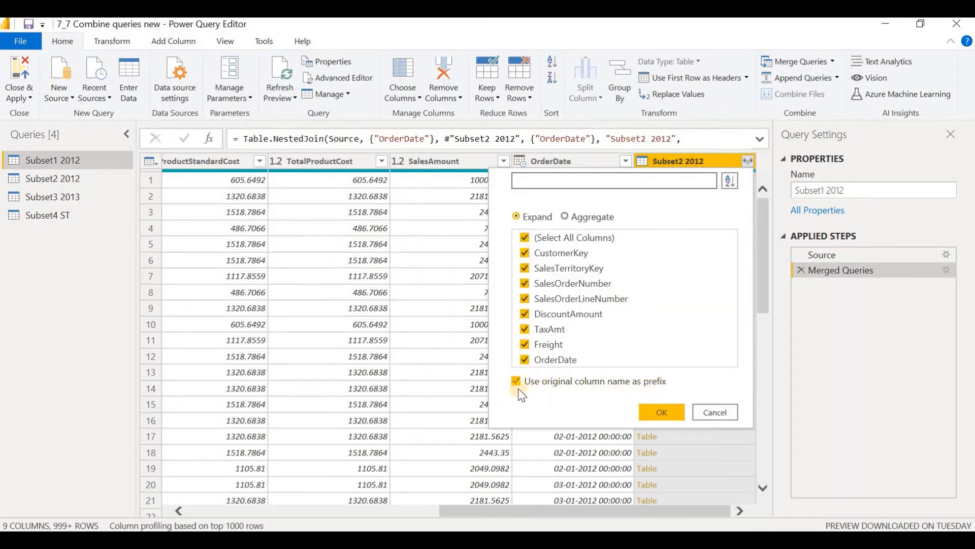
{"action": "left_click", "coordinate": [536, 390]}
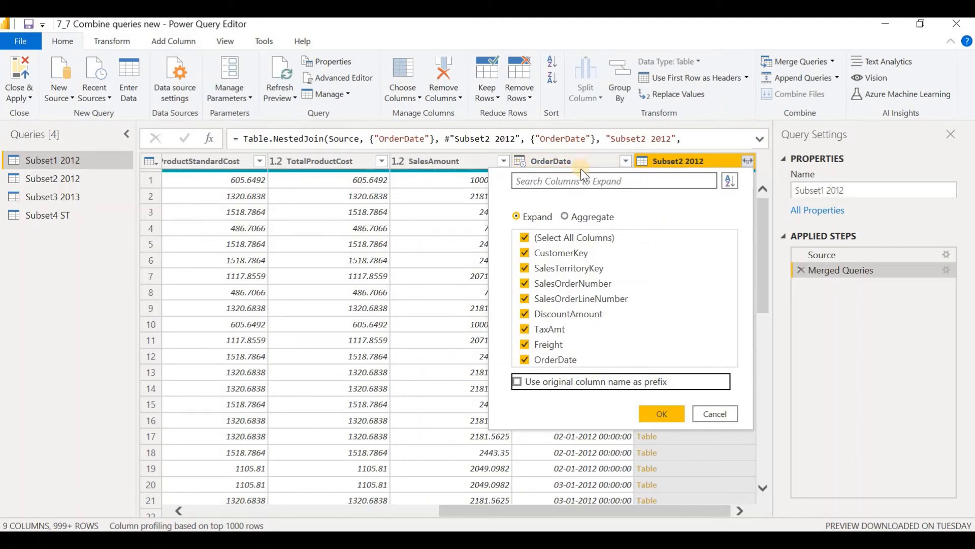
{"action": "left_click", "coordinate": [525, 360]}
{"action": "left_click", "coordinate": [664, 414]}
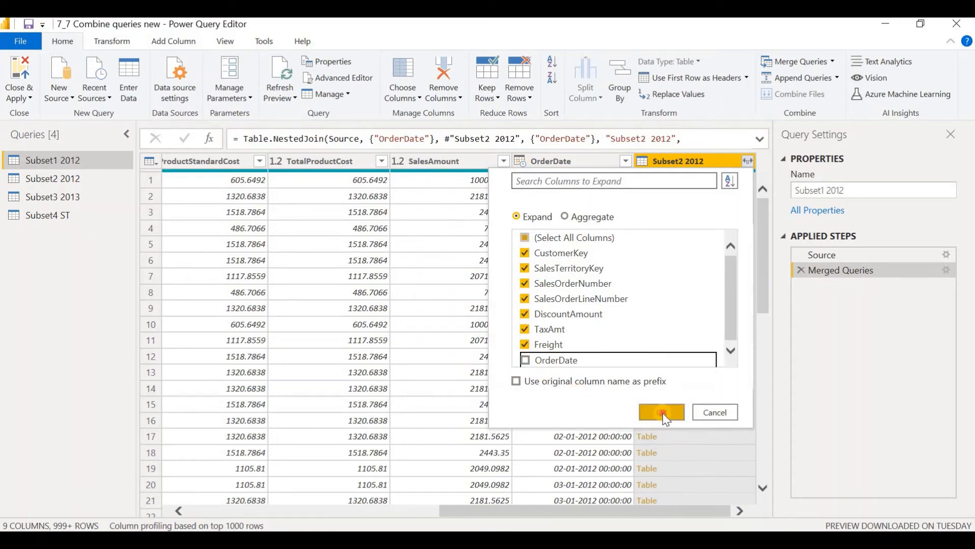
{"action": "scroll", "coordinate": [648, 495], "scroll_direction": "right", "scroll_amount": 6}
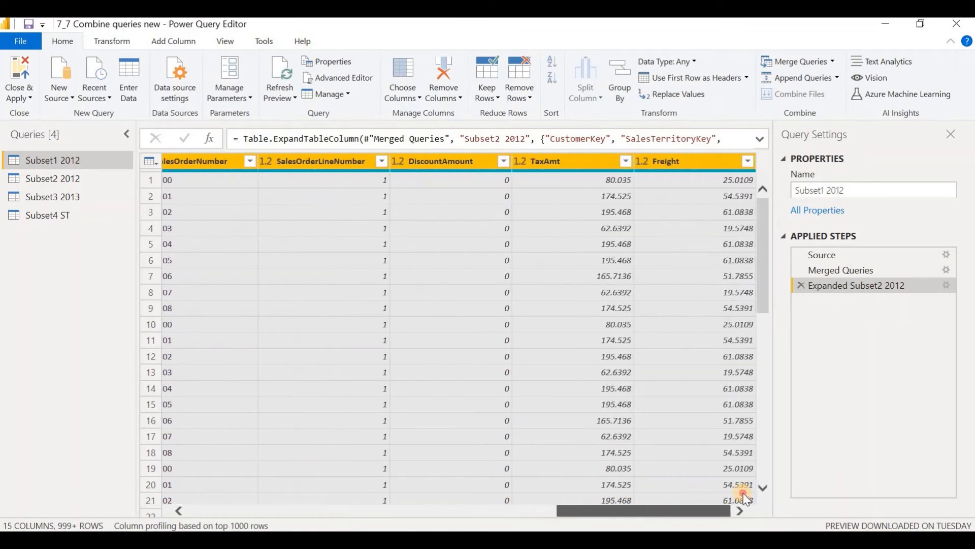
{"action": "left_click_drag", "start_coordinate": [649, 510], "coordinate": [218, 477]}
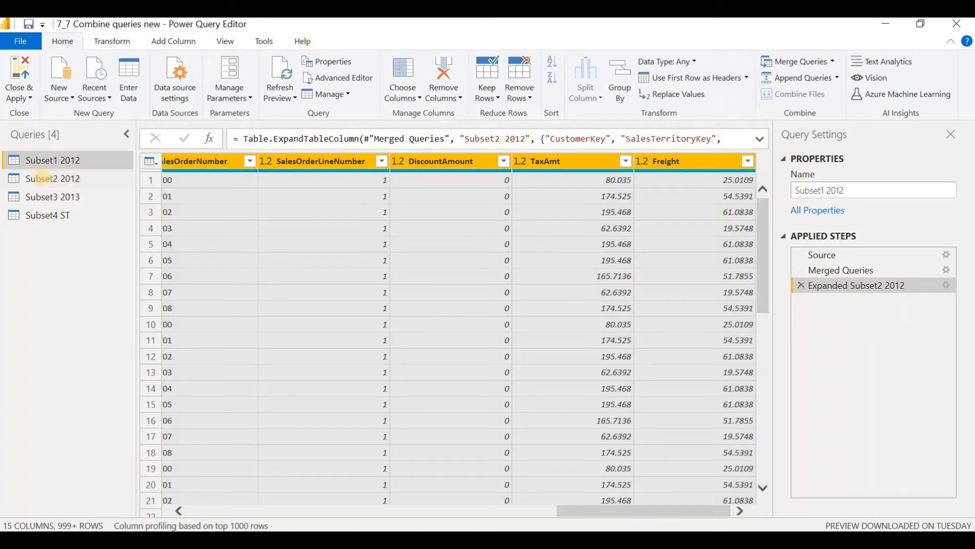
Step: Disable loading of the Subset2 2012 query and rename Subset1 2012 to Merged 2012
{"action": "left_click", "coordinate": [45, 178]}
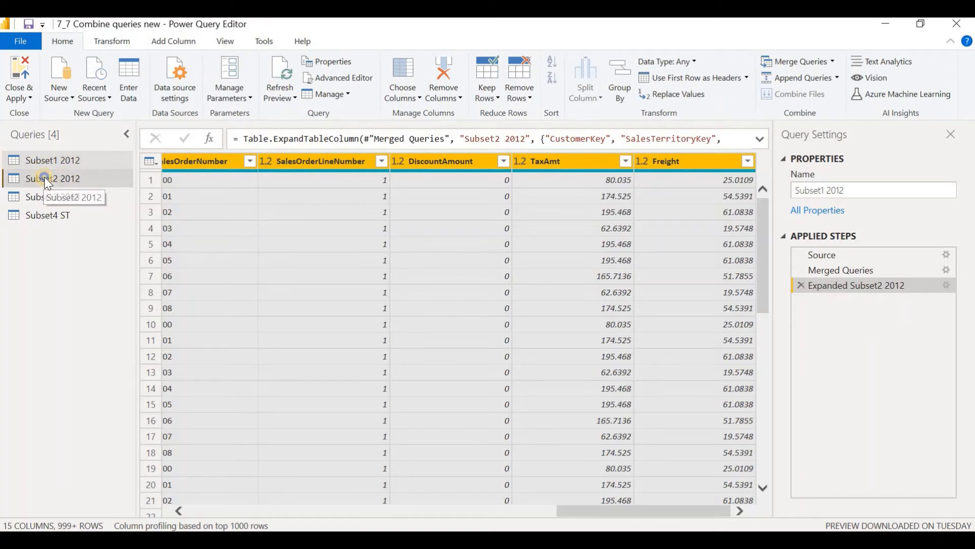
{"action": "right_click", "coordinate": [44, 178]}
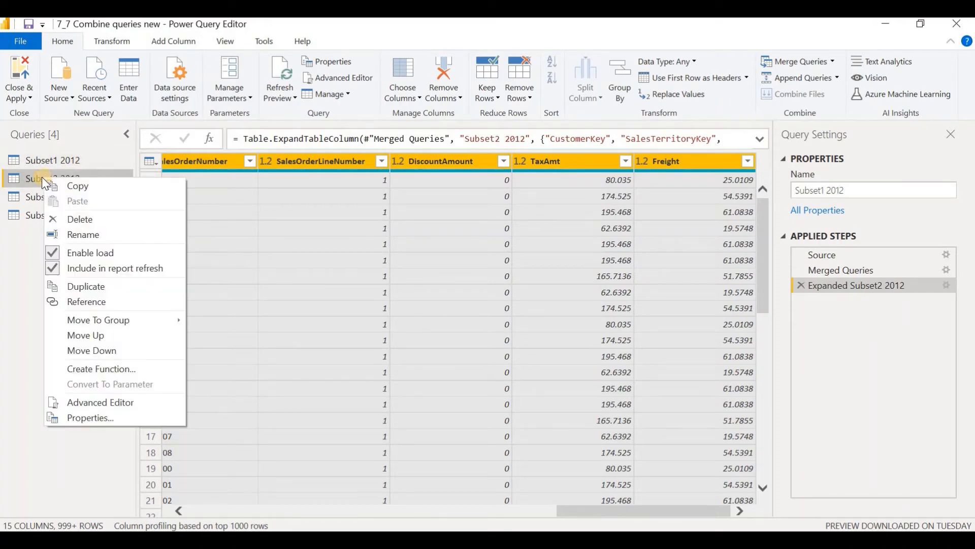
{"action": "left_click", "coordinate": [53, 253]}
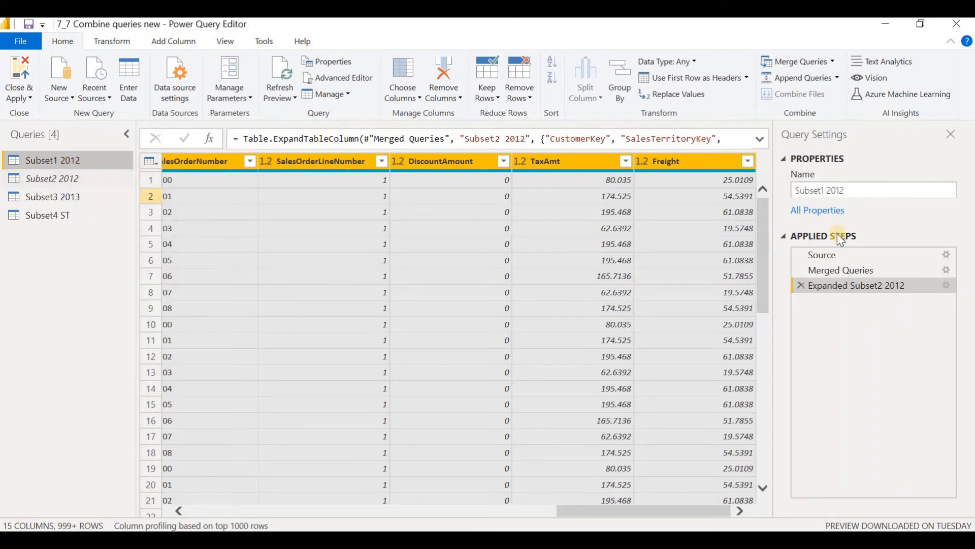
{"action": "right_click", "coordinate": [45, 161]}
{"action": "left_click", "coordinate": [81, 218]}
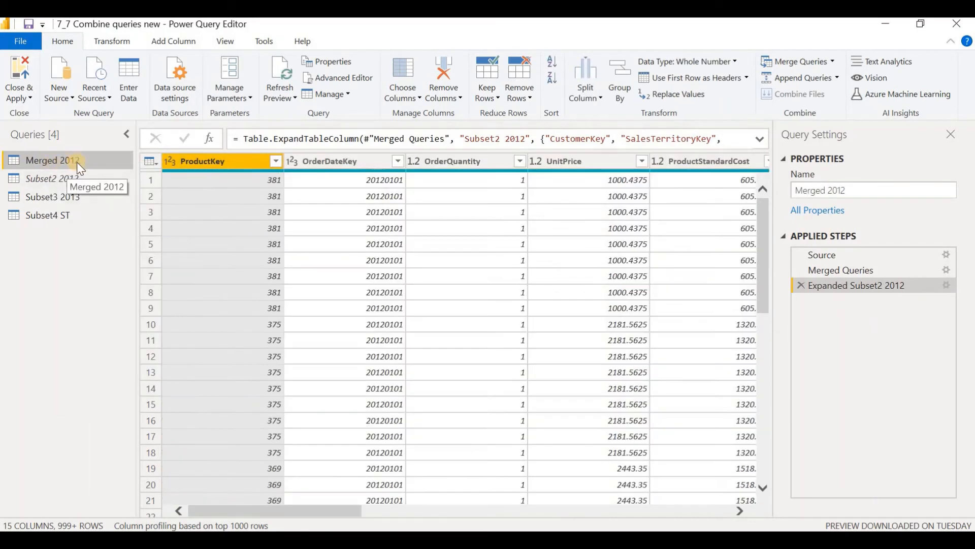
{"action": "left_click", "coordinate": [65, 202]}
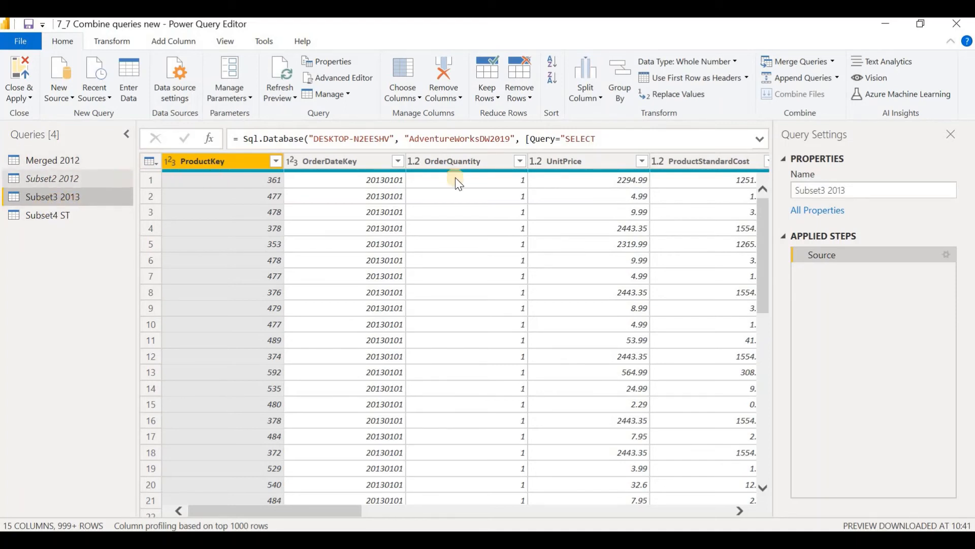
{"action": "left_click", "coordinate": [837, 78]}
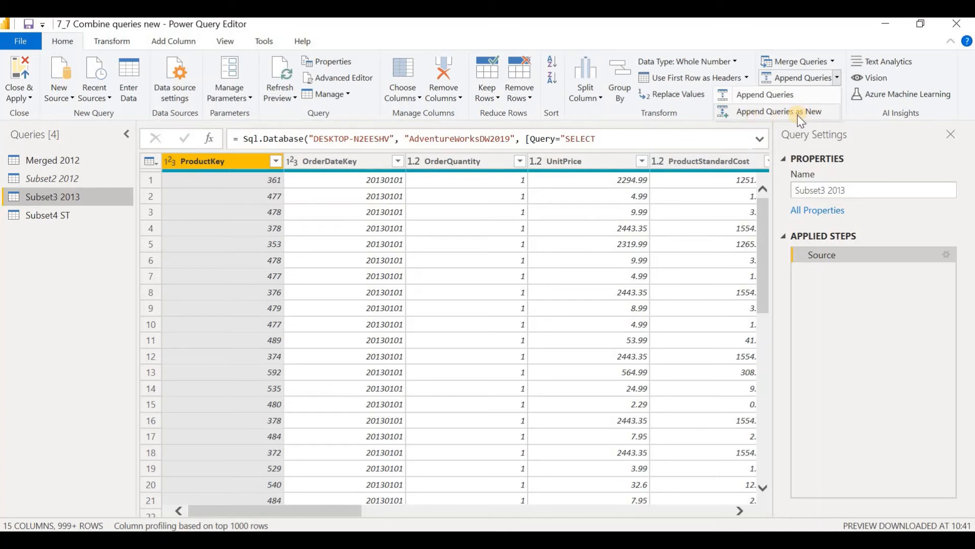
{"action": "left_click", "coordinate": [769, 96]}
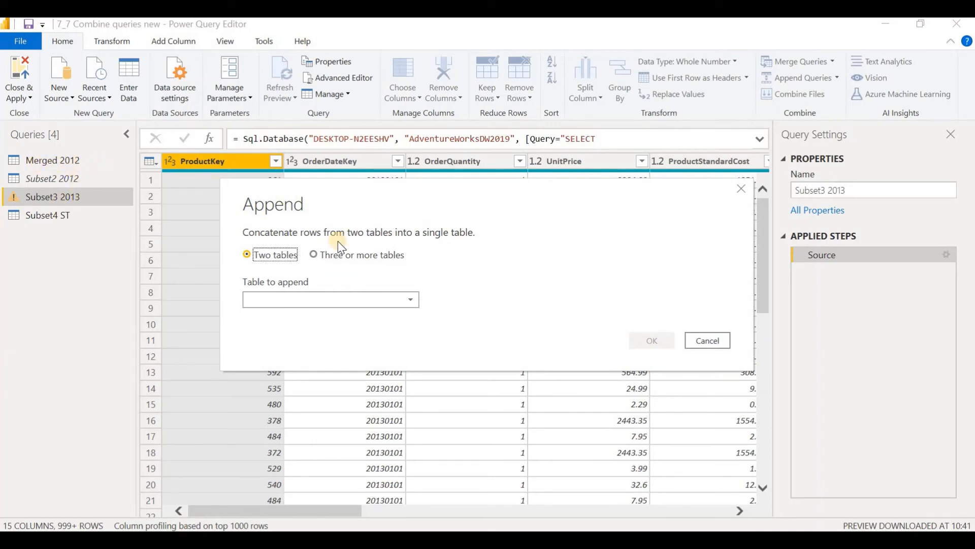
{"action": "left_click", "coordinate": [741, 189]}
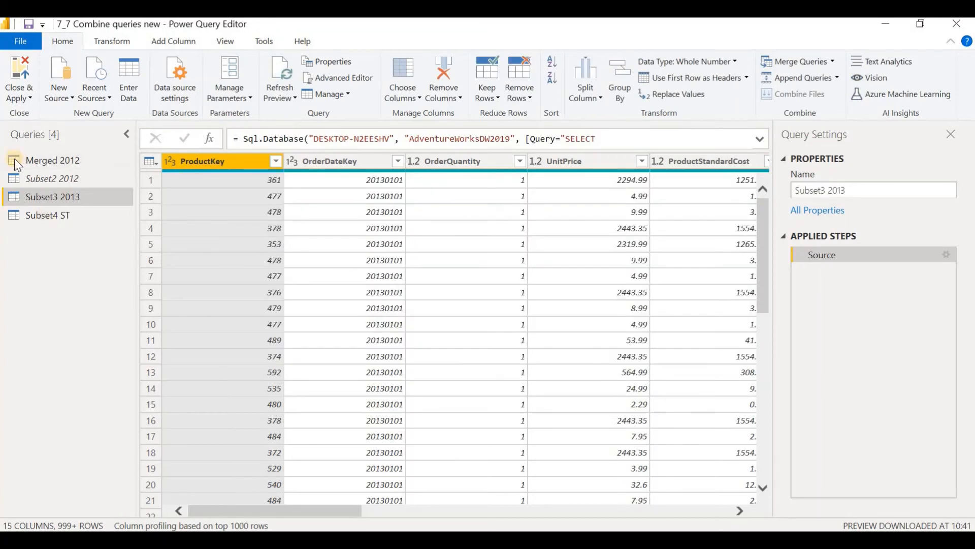
Step: Append Subset3 2013 to the Merged 2012 query as two tables and check the OrderDate filter values of the combined table
{"action": "left_click", "coordinate": [48, 163]}
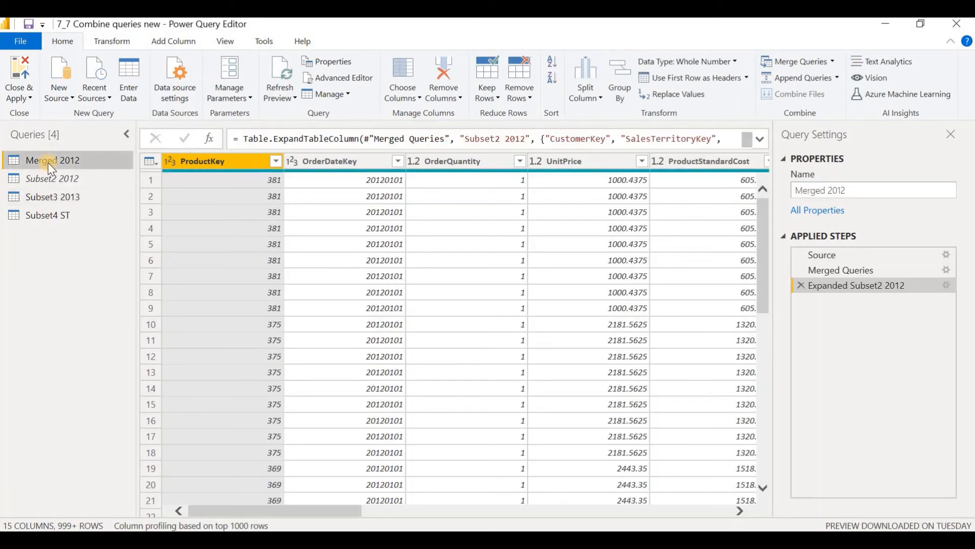
{"action": "left_click", "coordinate": [836, 80]}
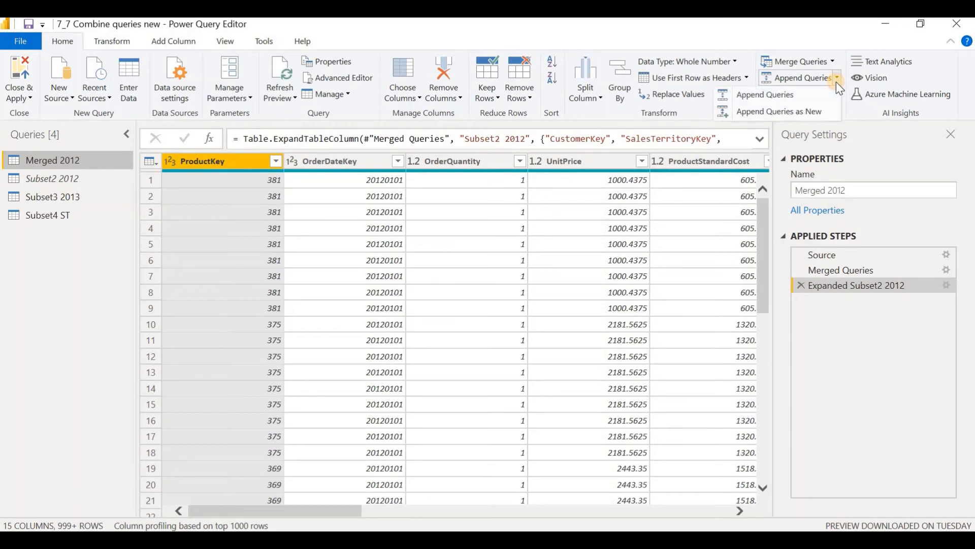
{"action": "left_click", "coordinate": [765, 96]}
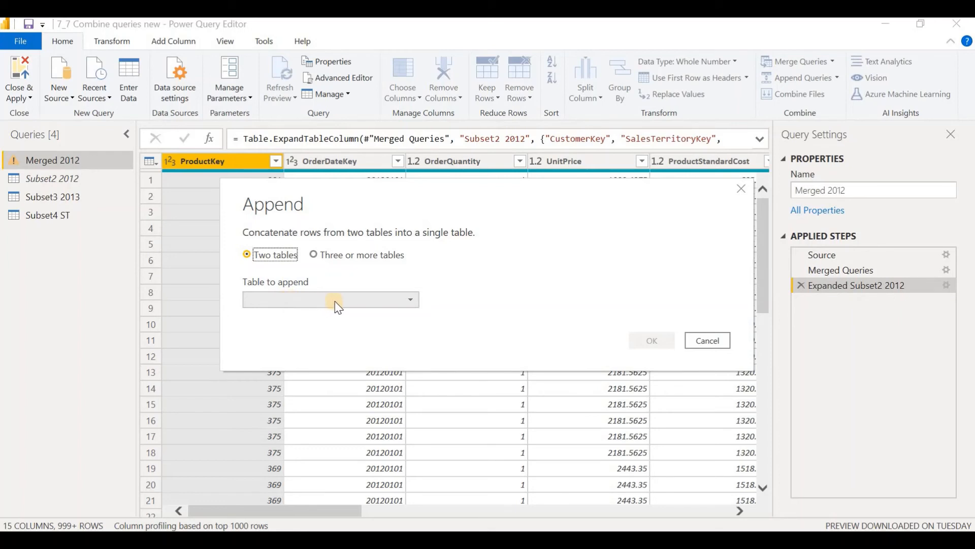
{"action": "left_click", "coordinate": [395, 300]}
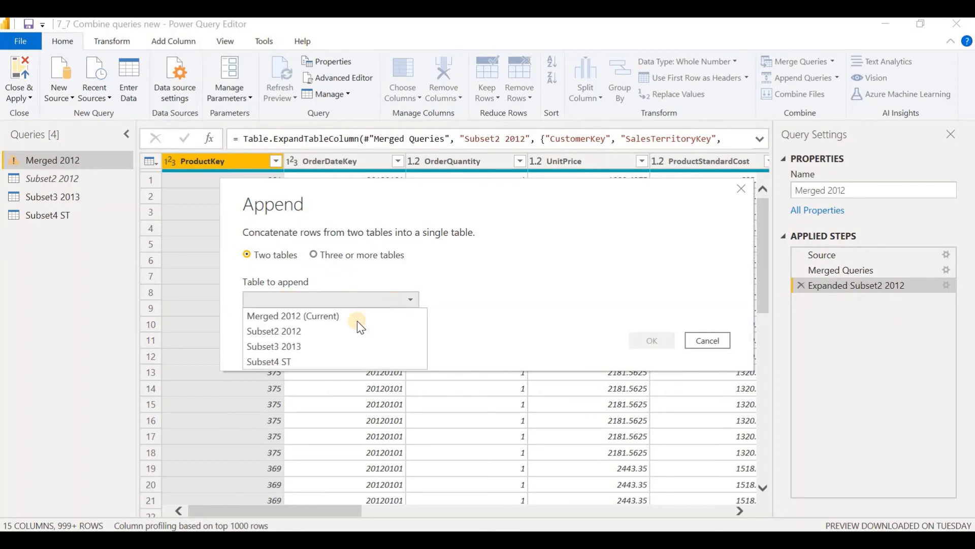
{"action": "left_click", "coordinate": [316, 348]}
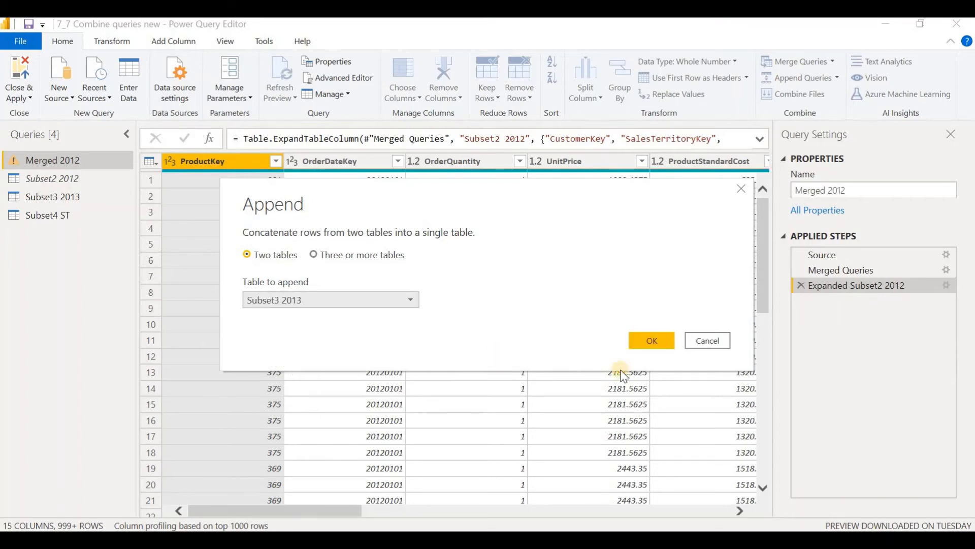
{"action": "left_click", "coordinate": [652, 342]}
{"action": "scroll", "coordinate": [447, 229], "scroll_direction": "down", "scroll_amount": 3}
{"action": "scroll", "coordinate": [441, 228], "scroll_direction": "up", "scroll_amount": 3}
{"action": "scroll", "coordinate": [441, 229], "scroll_direction": "right", "scroll_amount": 8}
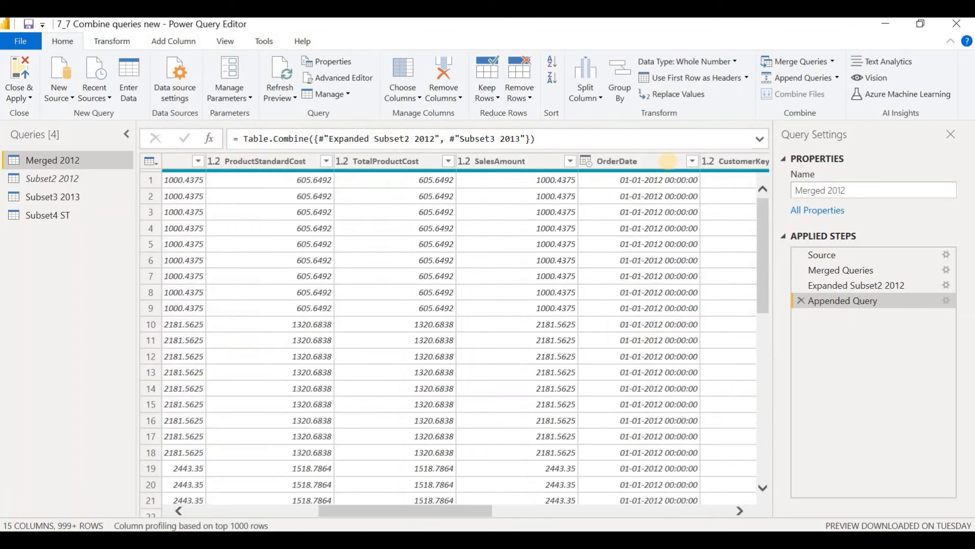
{"action": "left_click", "coordinate": [693, 161]}
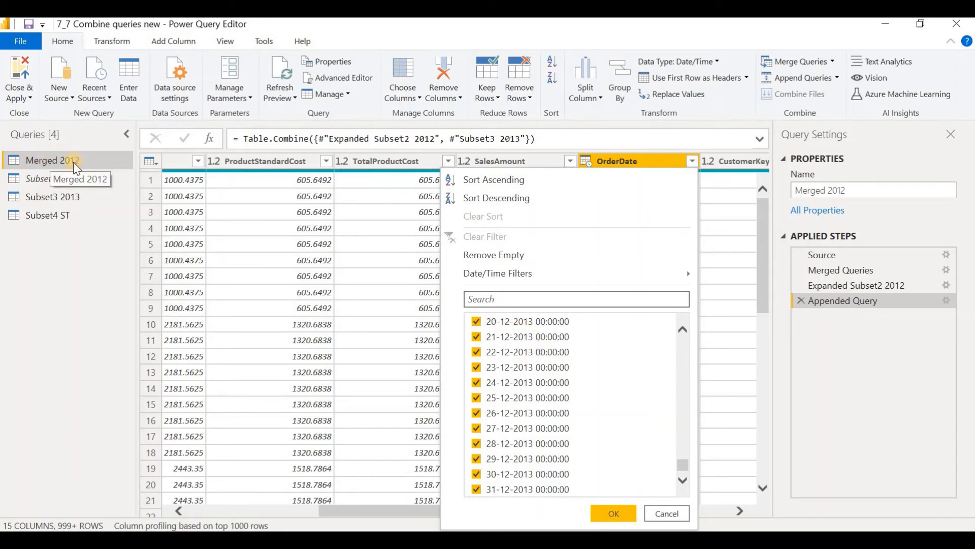
{"action": "left_click", "coordinate": [41, 199]}
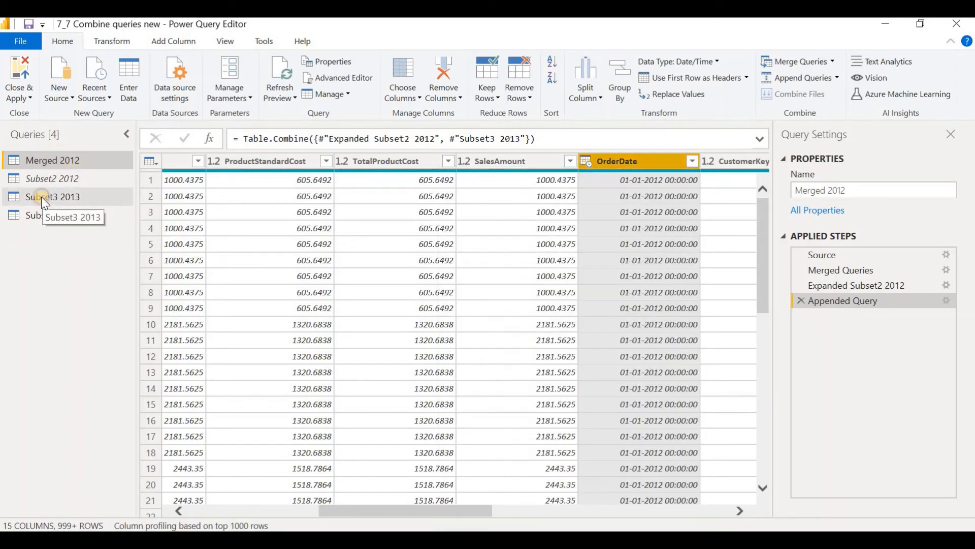
Step: Disable loading of the Subset3 2013 query
{"action": "left_click", "coordinate": [42, 197]}
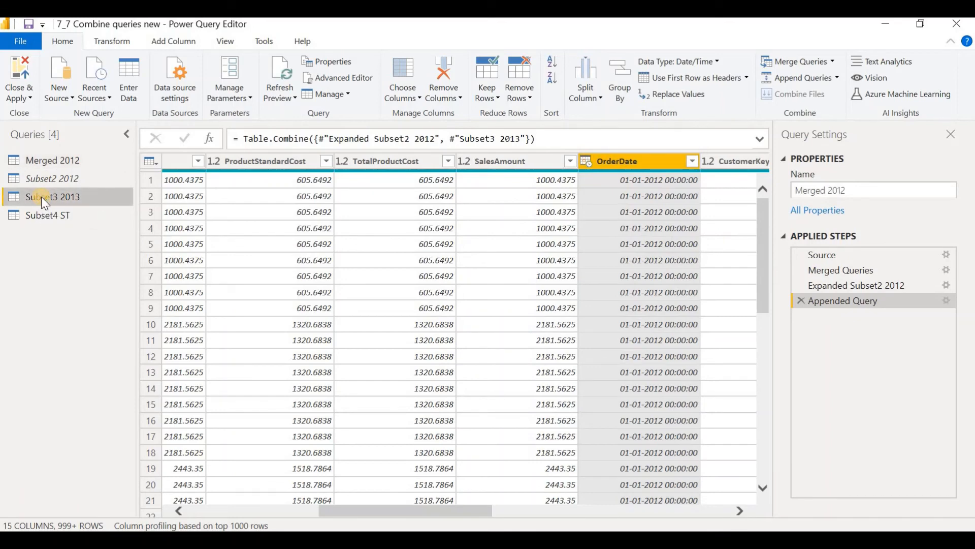
{"action": "right_click", "coordinate": [42, 196]}
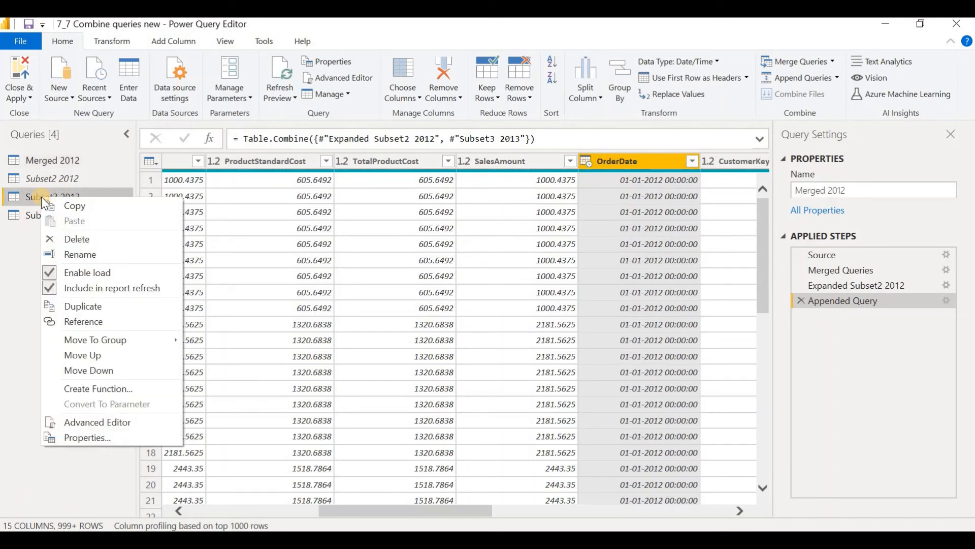
{"action": "left_click", "coordinate": [47, 273]}
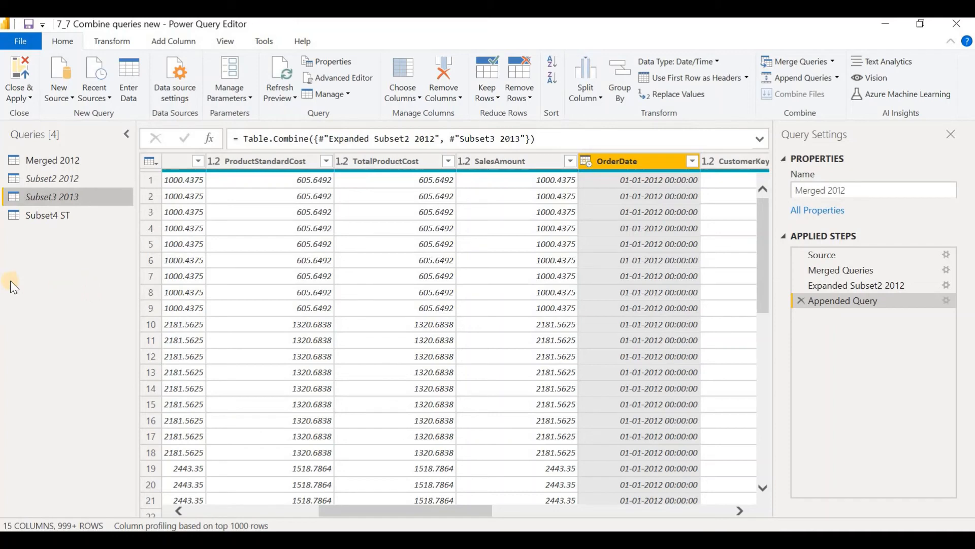
Step: Rename the Merged 2012 query to Appended 2012 -2013
{"action": "right_click", "coordinate": [46, 160]}
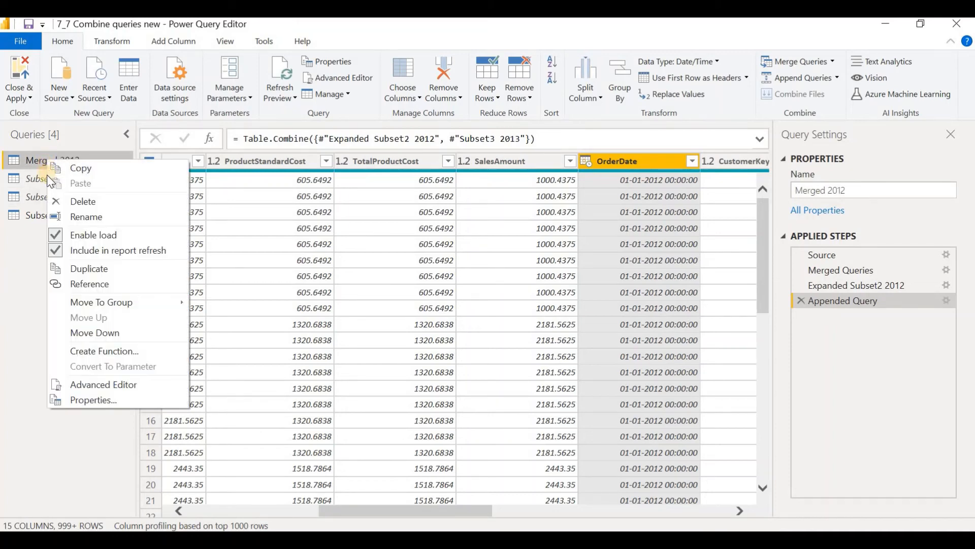
{"action": "left_click", "coordinate": [91, 215]}
{"action": "type", "text": "Appended 2012"}
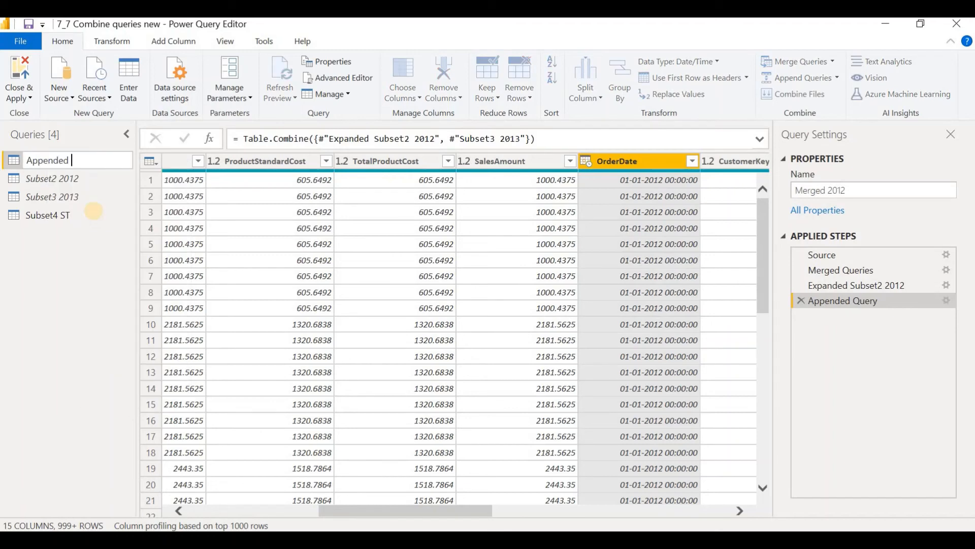
{"action": "type", "text": " -2013"}
{"action": "key", "text": "Return"}
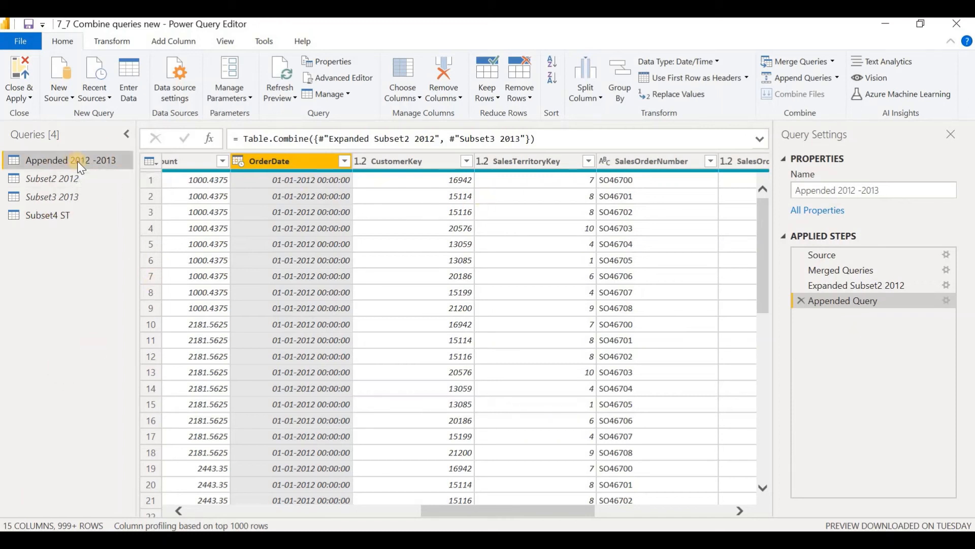
Step: Merge Appended 2012 -2013 with Subset4 ST, matching their SalesTerritoryKey columns with a Left Outer join
{"action": "left_click", "coordinate": [831, 62]}
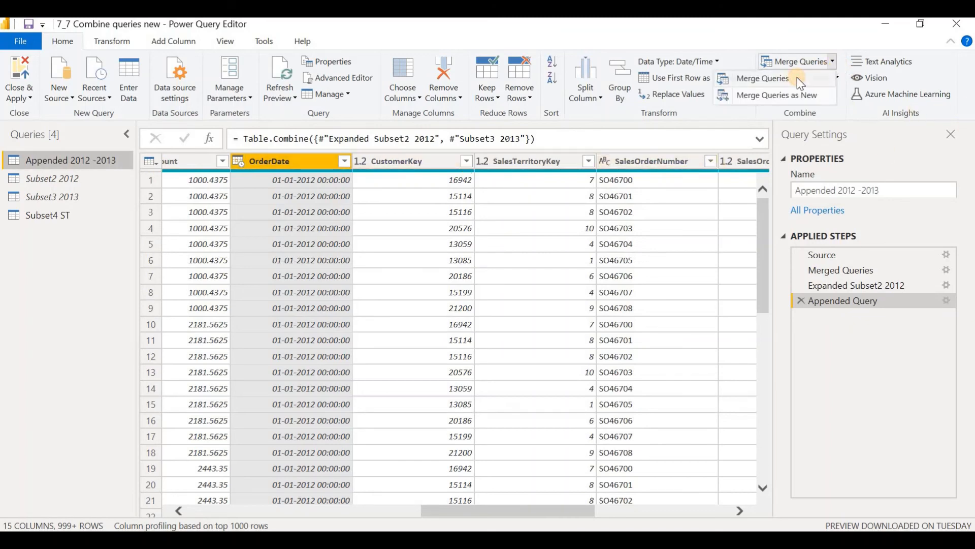
{"action": "left_click", "coordinate": [797, 77]}
{"action": "left_click", "coordinate": [410, 258]}
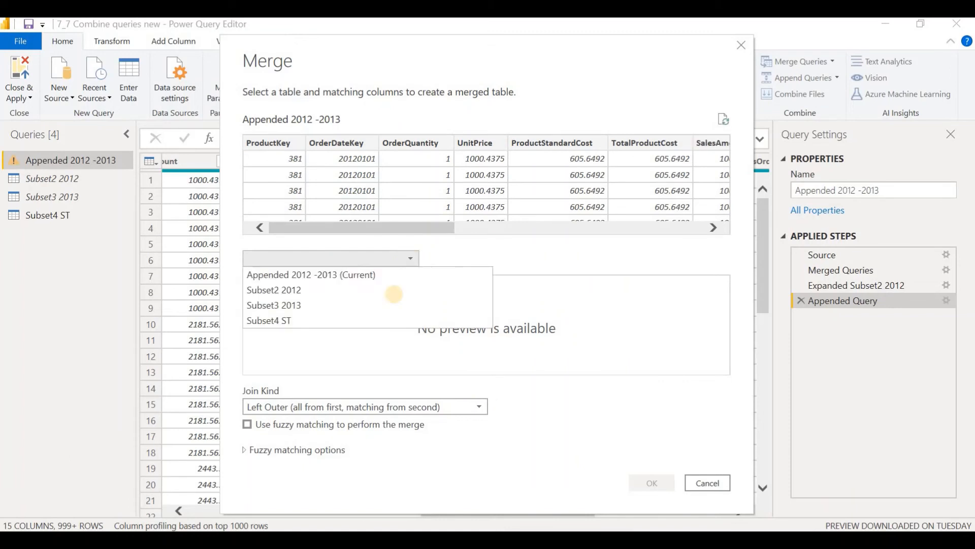
{"action": "left_click", "coordinate": [301, 322]}
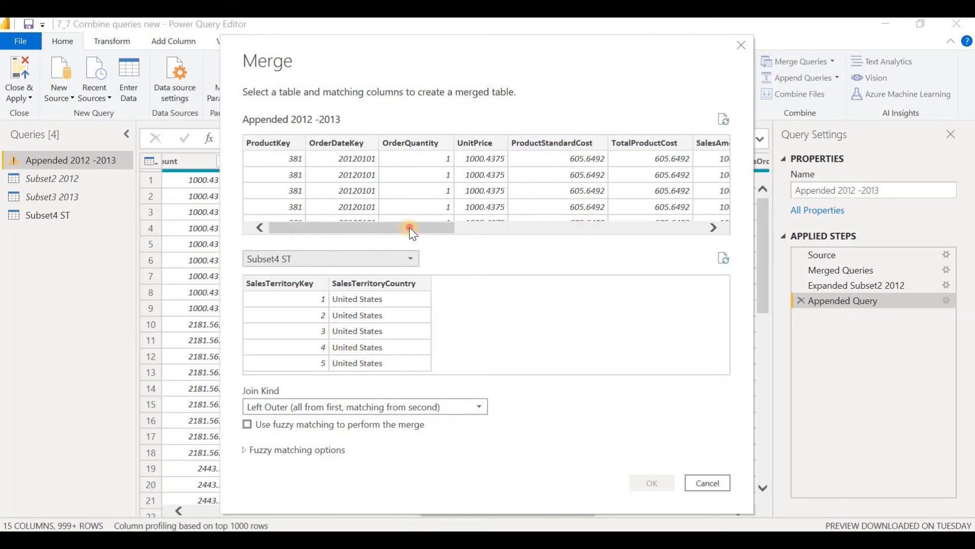
{"action": "left_click_drag", "start_coordinate": [404, 227], "coordinate": [578, 227]}
{"action": "left_click", "coordinate": [510, 142]}
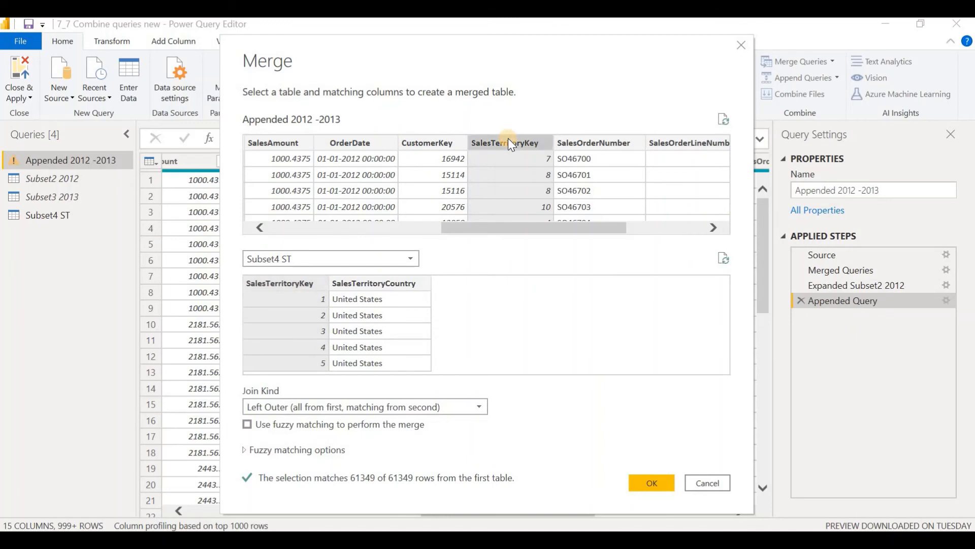
{"action": "left_click", "coordinate": [284, 289]}
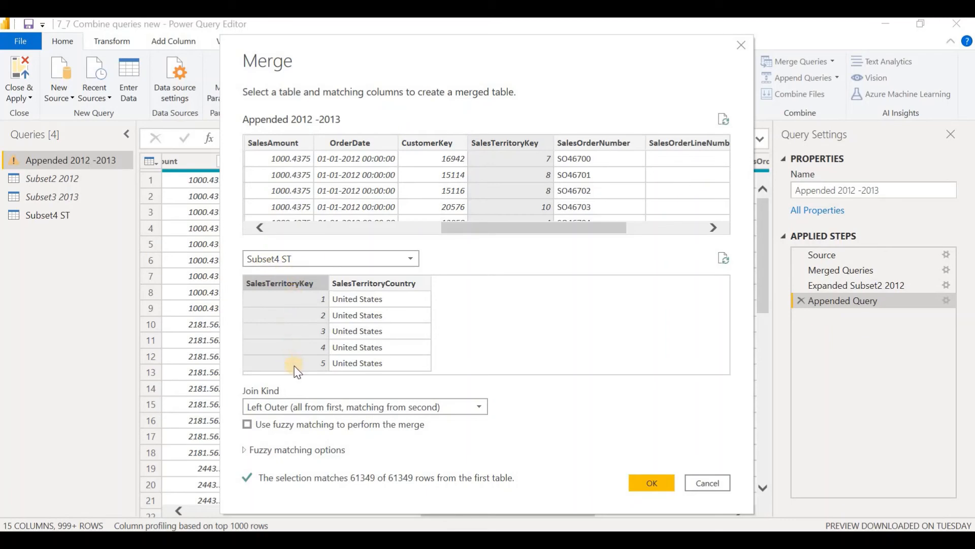
{"action": "left_click", "coordinate": [653, 484]}
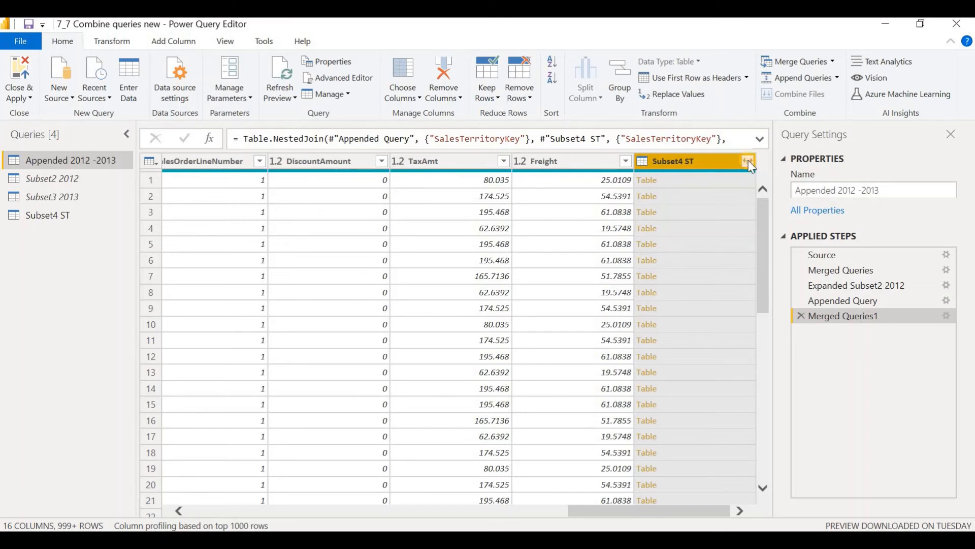
Step: Expand the merged Subset4 ST column with only SalesTerritoryCountry, without using the original column name as prefix
{"action": "left_click", "coordinate": [749, 161]}
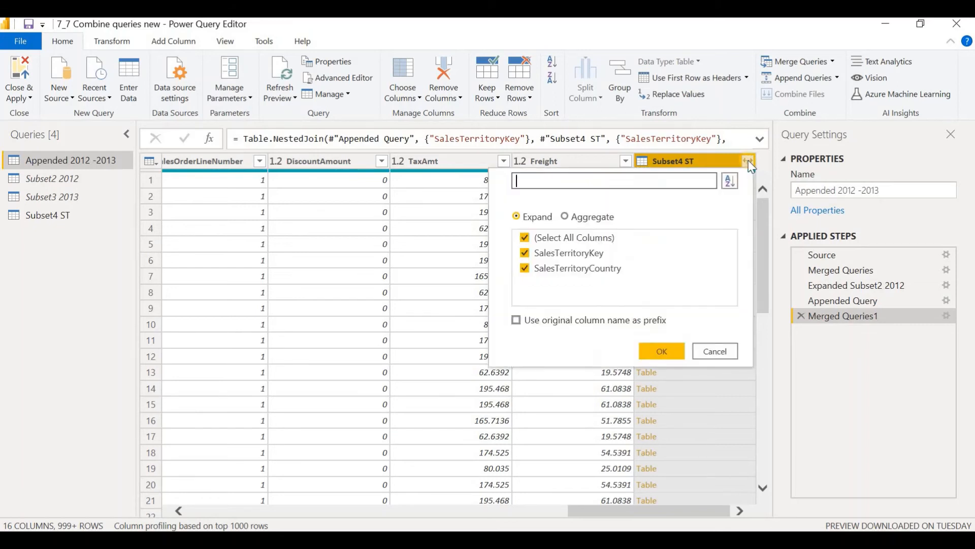
{"action": "left_click", "coordinate": [526, 241]}
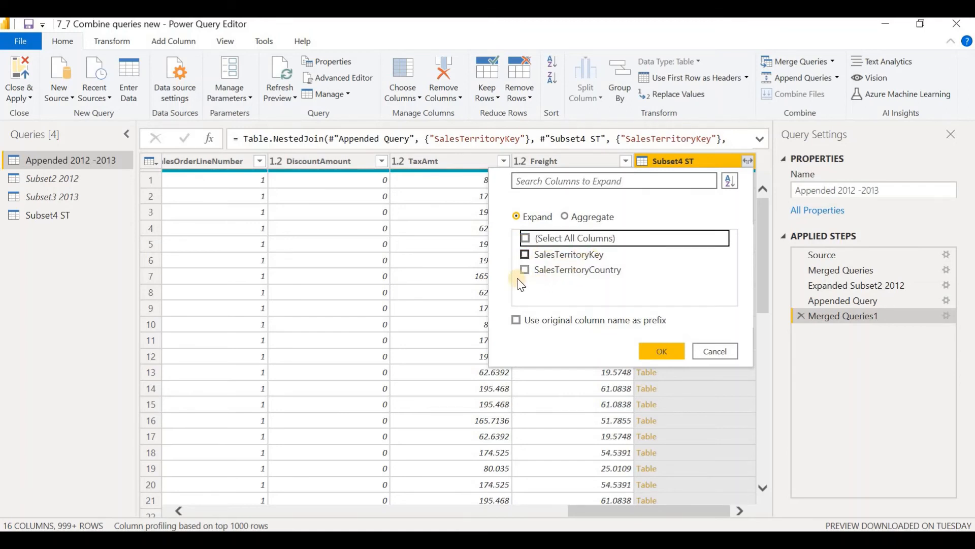
{"action": "left_click", "coordinate": [570, 274]}
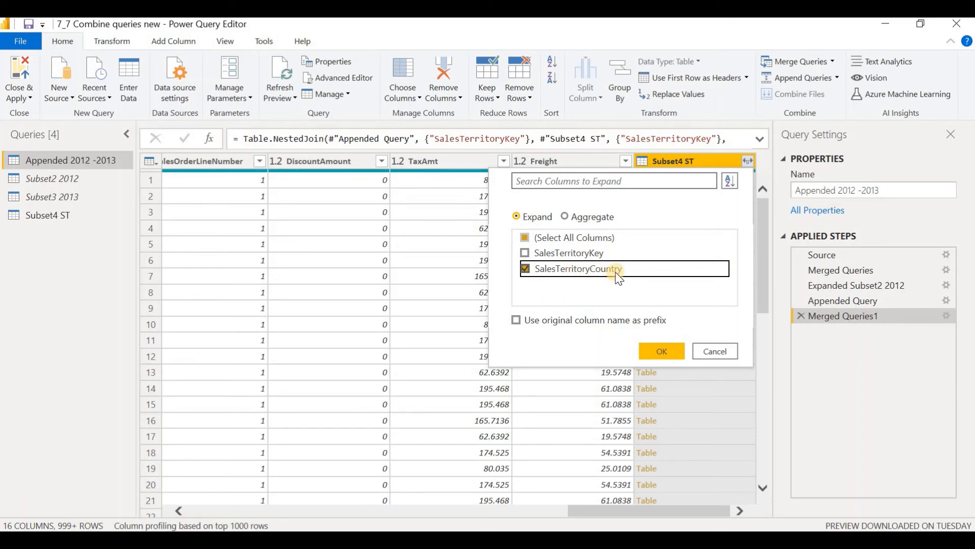
{"action": "left_click", "coordinate": [655, 352]}
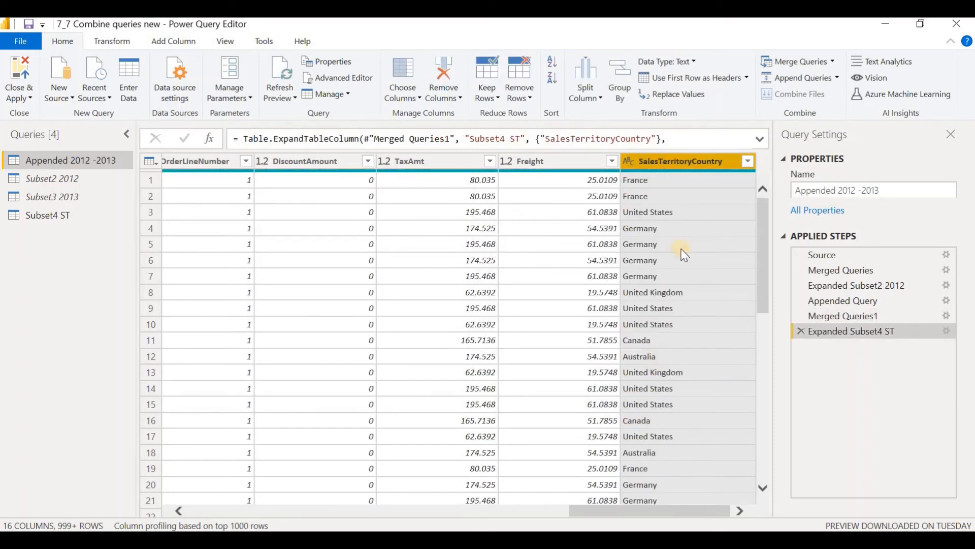
Step: Disable loading of the Subset4 ST query
{"action": "left_click_drag", "start_coordinate": [668, 511], "coordinate": [198, 517]}
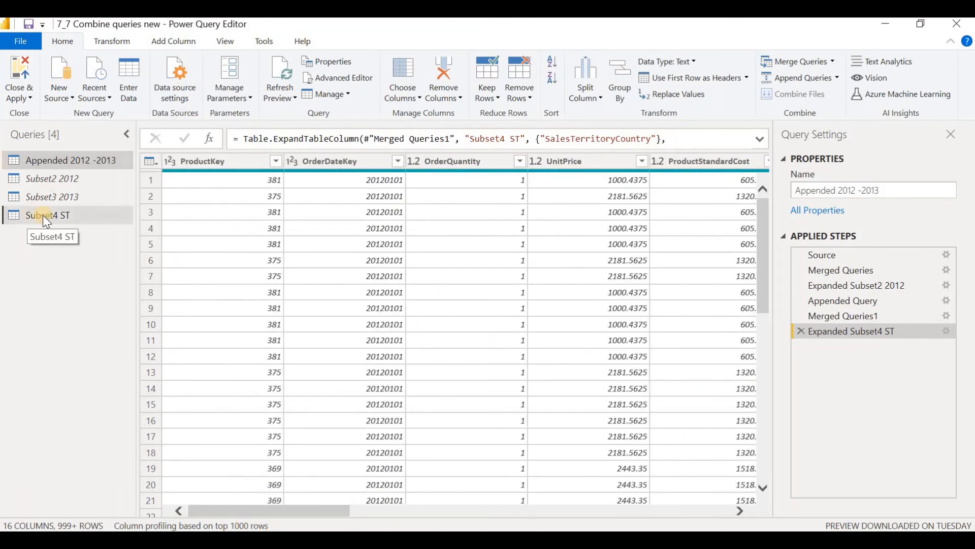
{"action": "right_click", "coordinate": [43, 214]}
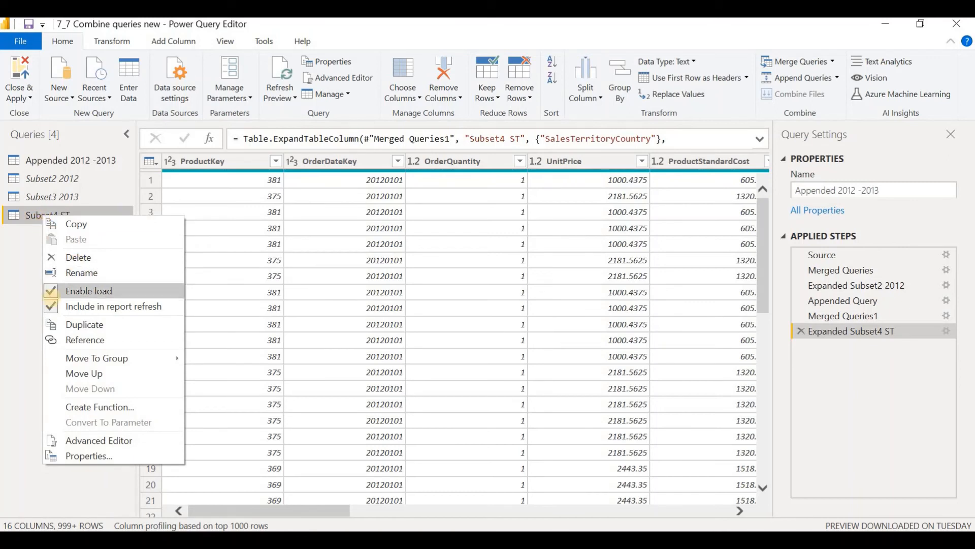
{"action": "left_click", "coordinate": [50, 290]}
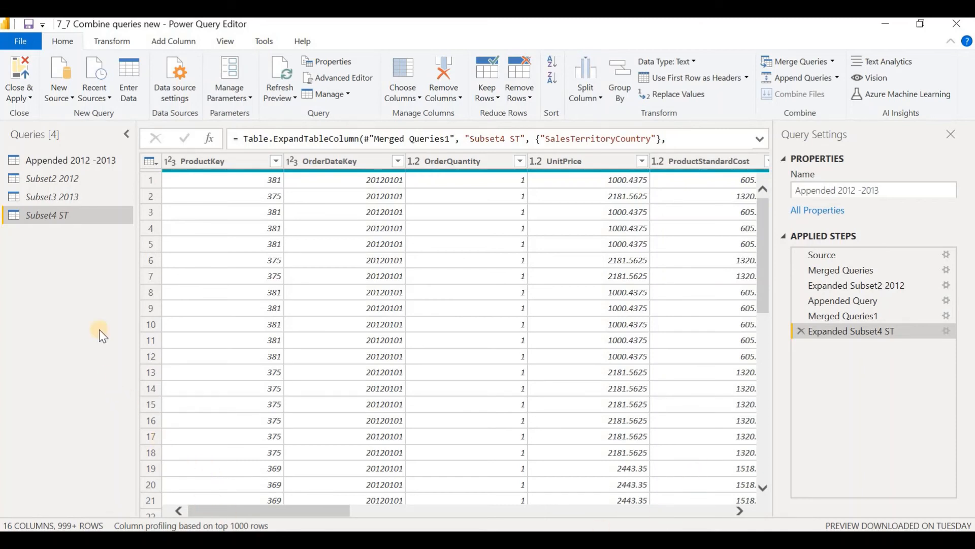
Step: Apply the query changes, close the Power Query Editor and check the loaded table in the report view
{"action": "left_click", "coordinate": [31, 98]}
{"action": "left_click", "coordinate": [36, 113]}
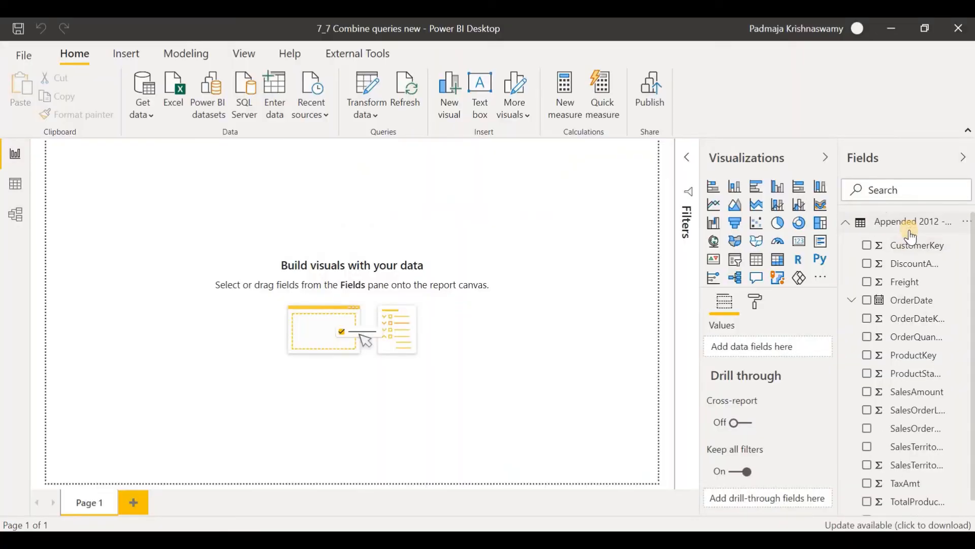
{"action": "mouse_move", "coordinate": [897, 232]}
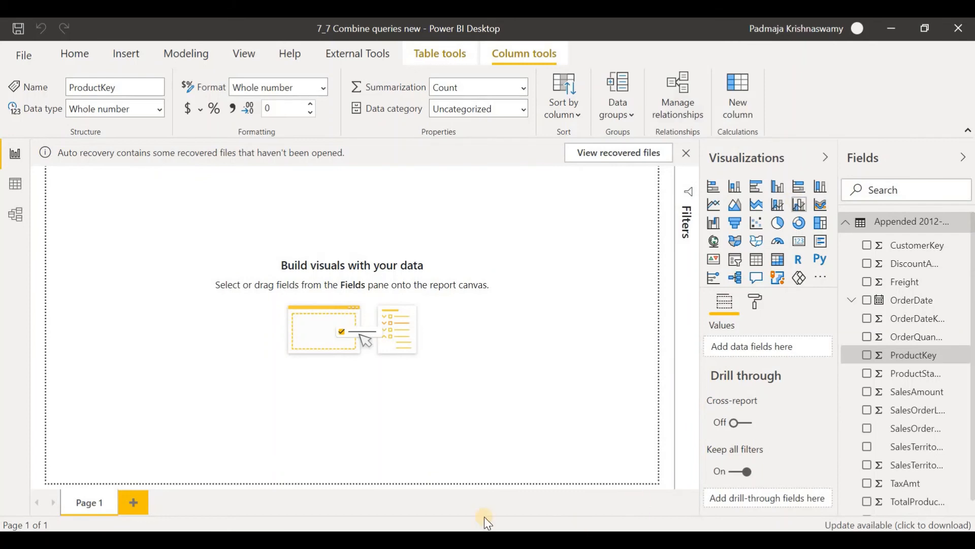
Step: Search AppSource for "sparkline" and import the Sparkline by OKViz custom visual into the report
{"action": "left_click", "coordinate": [822, 279]}
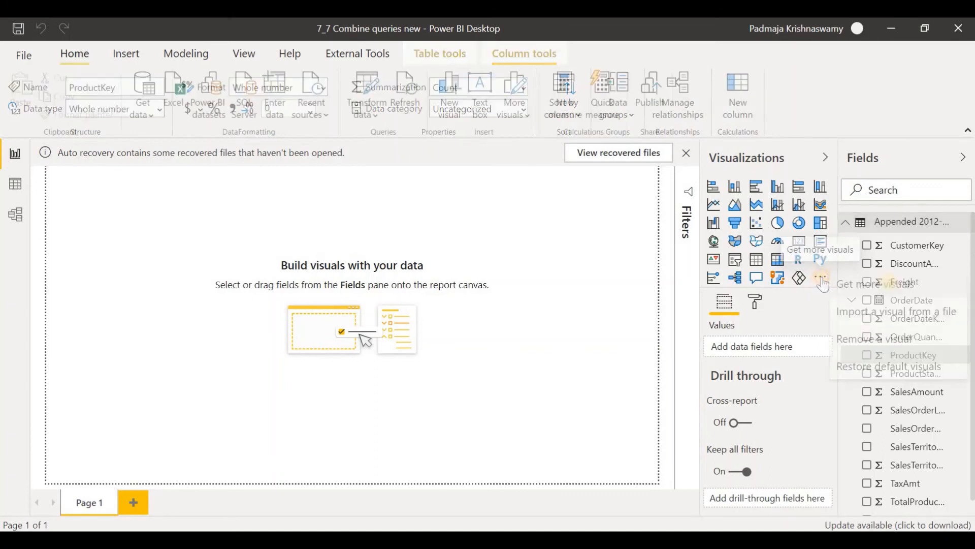
{"action": "left_click", "coordinate": [870, 281]}
{"action": "left_click", "coordinate": [221, 247]}
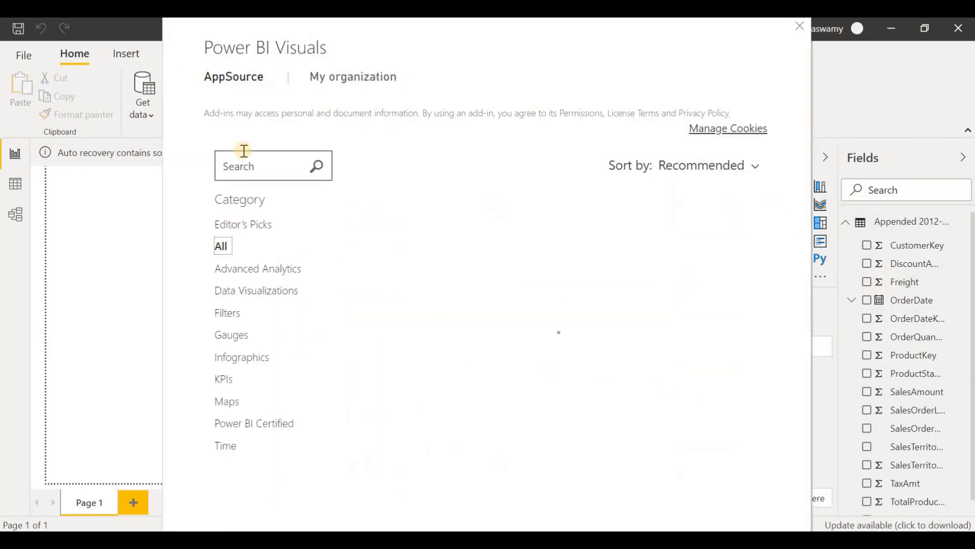
{"action": "left_click", "coordinate": [254, 161]}
{"action": "type", "text": "sparkline"}
{"action": "key", "text": "Return"}
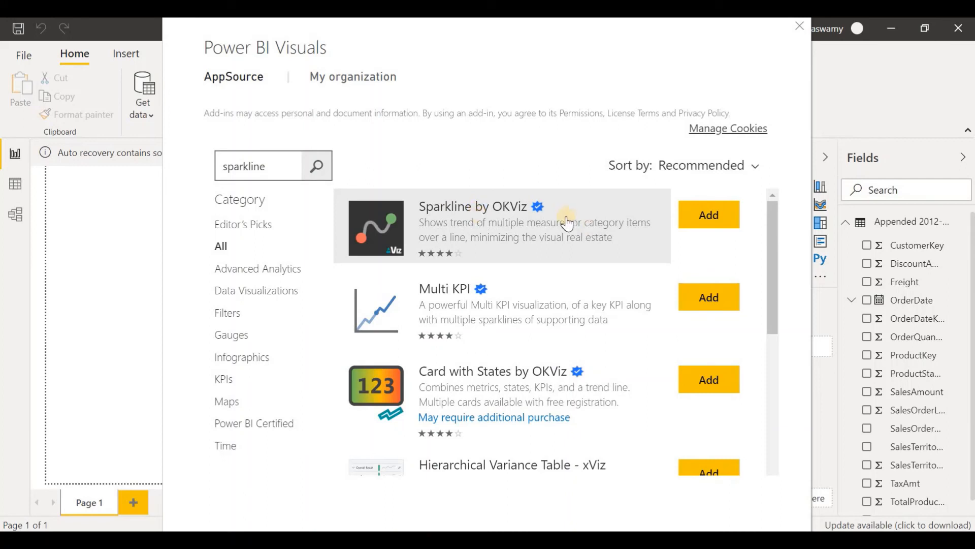
{"action": "mouse_move", "coordinate": [538, 215]}
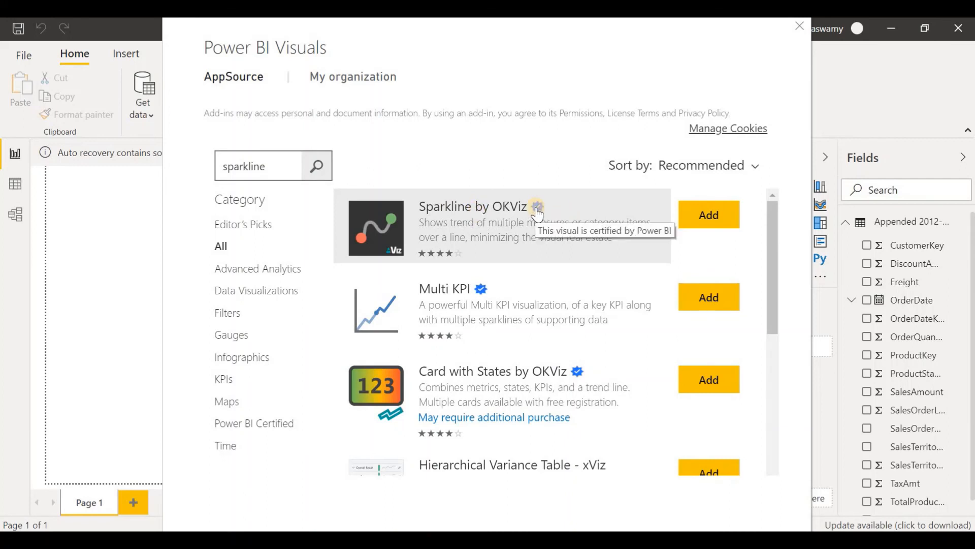
{"action": "left_click", "coordinate": [711, 219]}
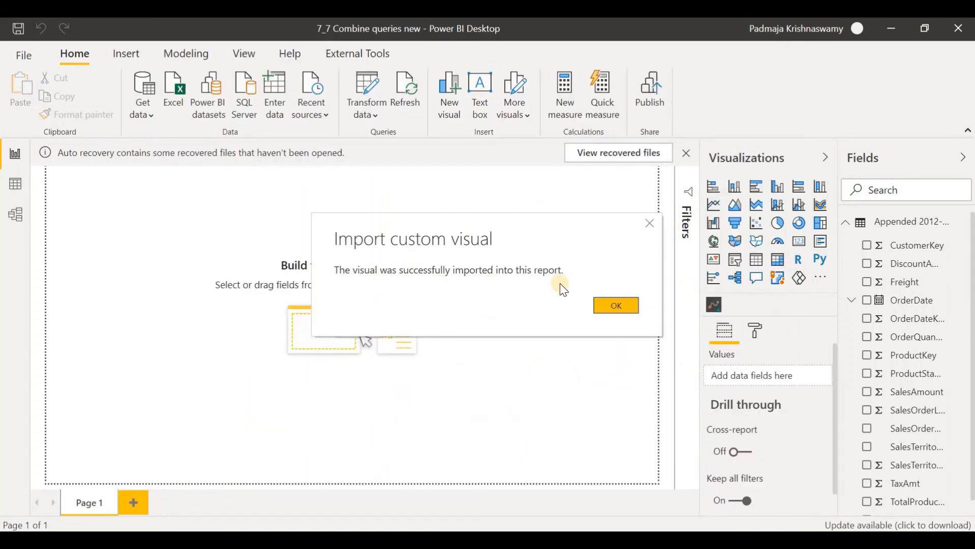
{"action": "left_click", "coordinate": [621, 308]}
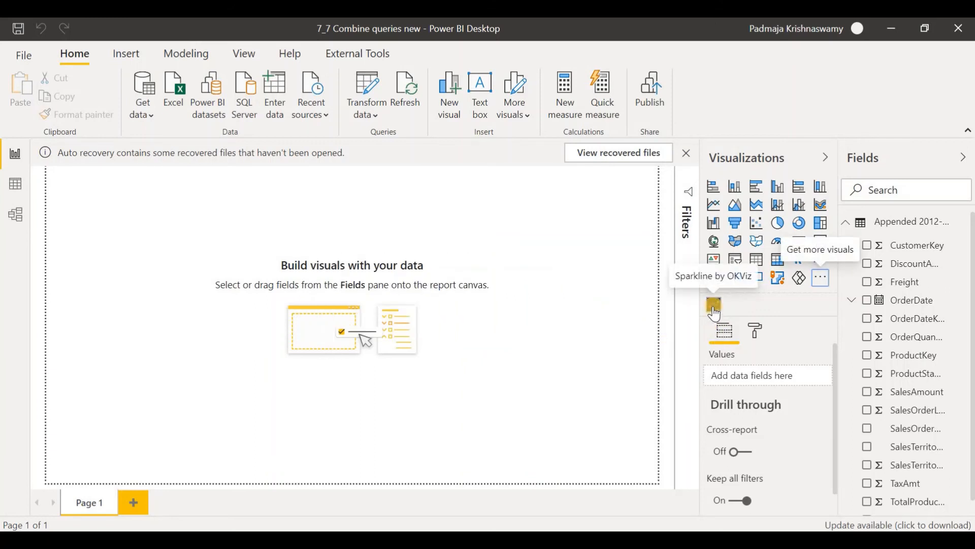
Step: Add a Sparkline by OKViz visual to the page and assign Month from the OrderDate hierarchy to its axis
{"action": "left_click", "coordinate": [715, 306]}
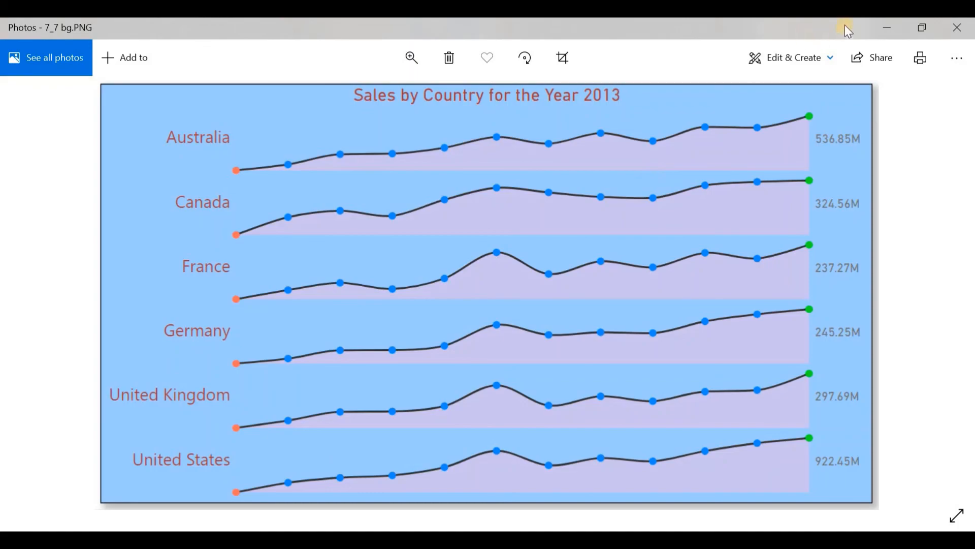
{"action": "left_click", "coordinate": [890, 29]}
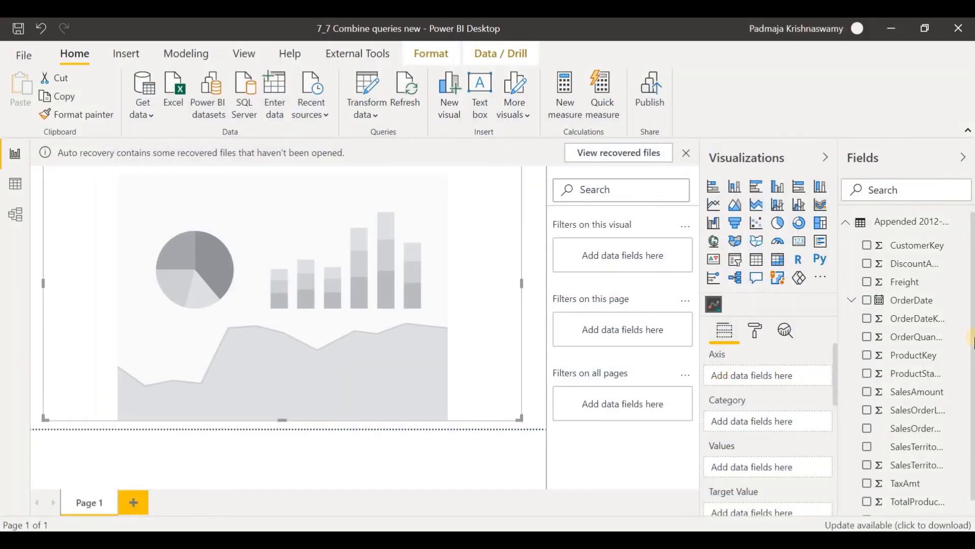
{"action": "left_click", "coordinate": [914, 299]}
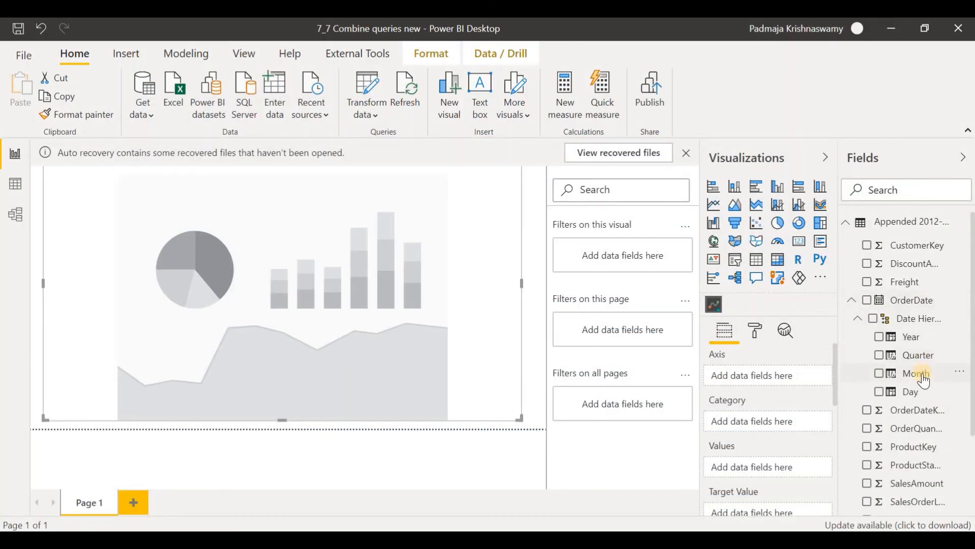
{"action": "left_click_drag", "start_coordinate": [919, 372], "coordinate": [812, 418]}
{"action": "scroll", "coordinate": [810, 419], "scroll_direction": "down", "scroll_amount": 3}
{"action": "scroll", "coordinate": [841, 408], "scroll_direction": "up", "scroll_amount": 3}
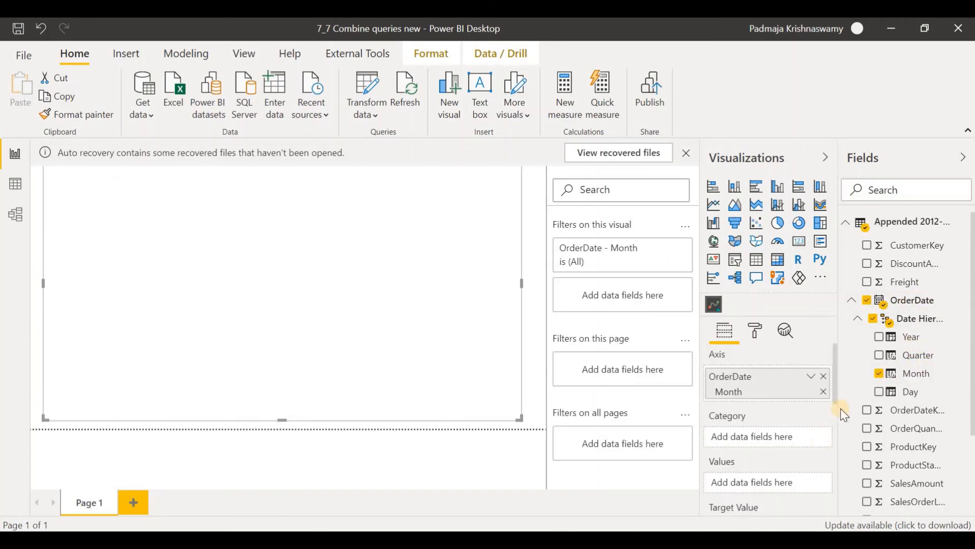
Step: Assign SalesTerritoryCountry as the category of the sparkline visual
{"action": "scroll", "coordinate": [837, 375], "scroll_direction": "down", "scroll_amount": 1}
{"action": "scroll", "coordinate": [947, 462], "scroll_direction": "down", "scroll_amount": 3}
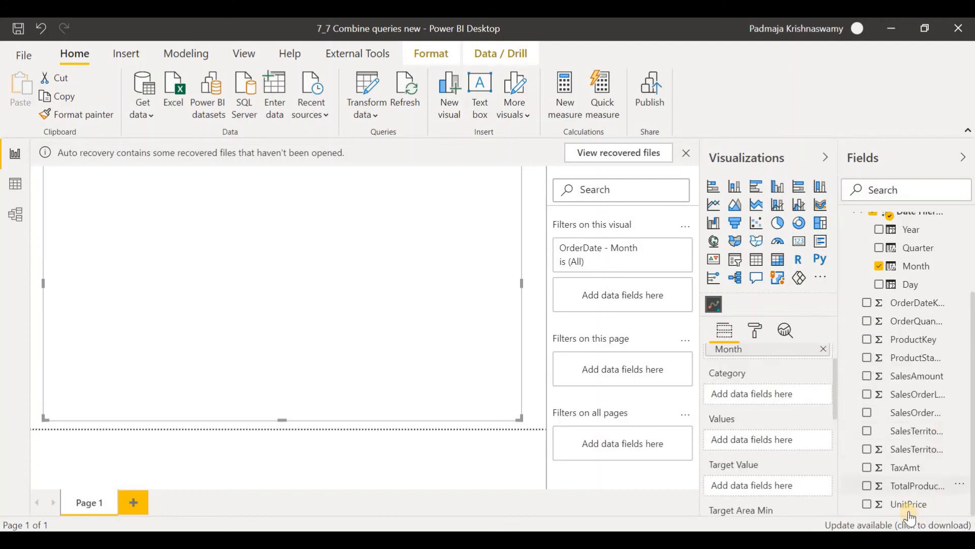
{"action": "left_click", "coordinate": [920, 442]}
Step: Assign SalesAmount to the sparkline visual's values and open the visual's formatting options
{"action": "scroll", "coordinate": [830, 457], "scroll_direction": "down", "scroll_amount": 2}
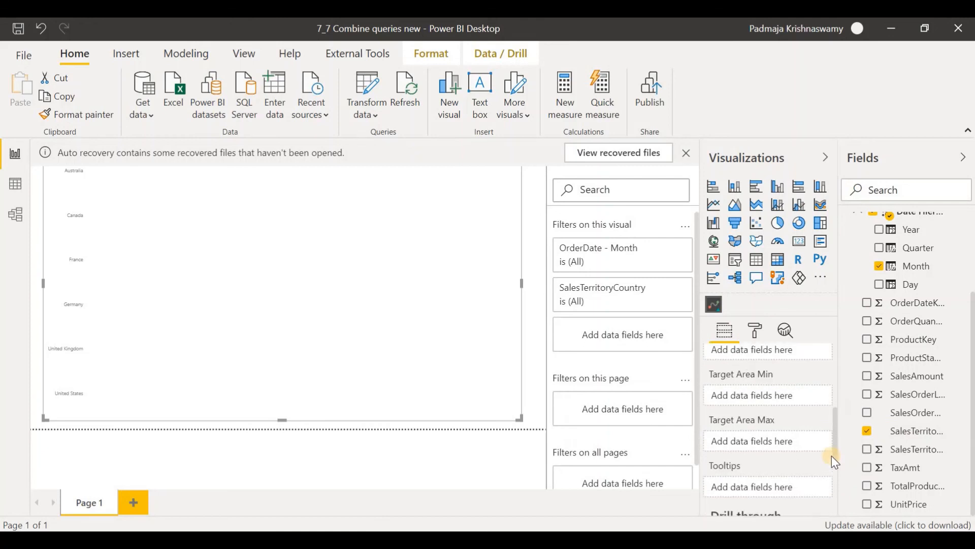
{"action": "scroll", "coordinate": [828, 454], "scroll_direction": "up", "scroll_amount": 3}
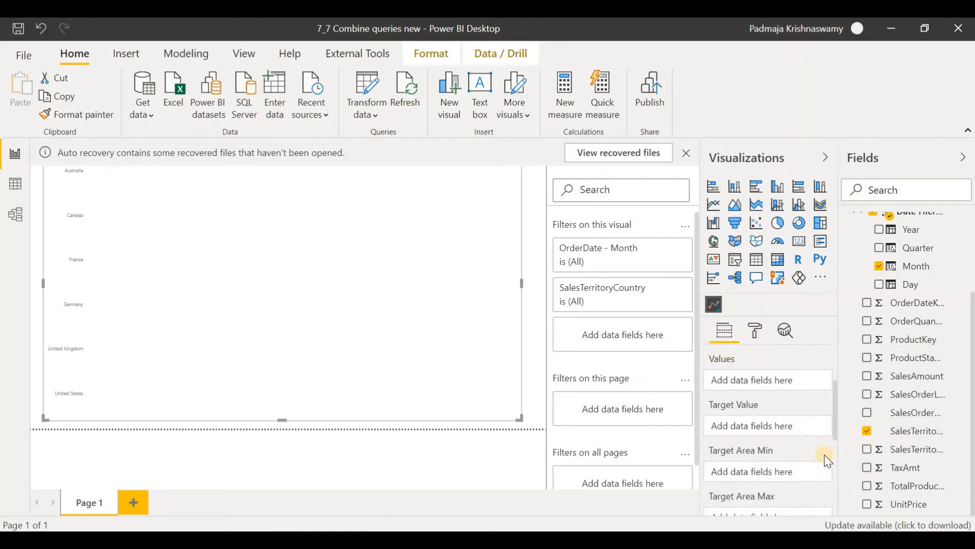
{"action": "left_click", "coordinate": [920, 376]}
{"action": "scroll", "coordinate": [771, 488], "scroll_direction": "down", "scroll_amount": 2}
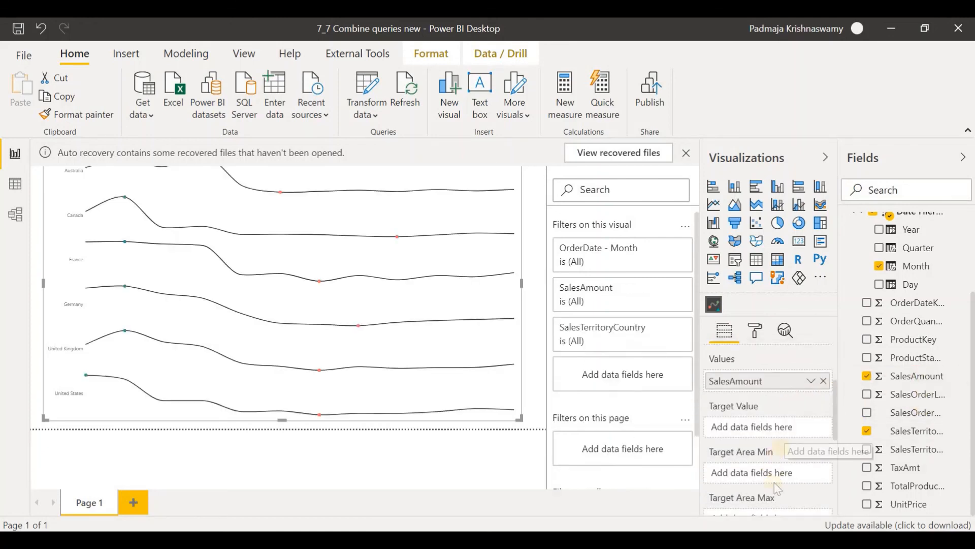
{"action": "scroll", "coordinate": [772, 490], "scroll_direction": "down", "scroll_amount": 3}
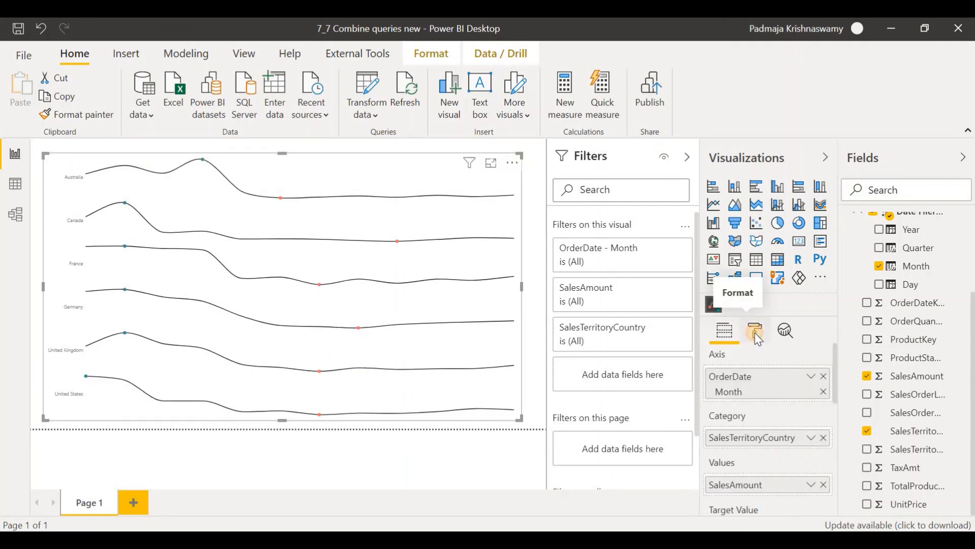
{"action": "left_click", "coordinate": [755, 331]}
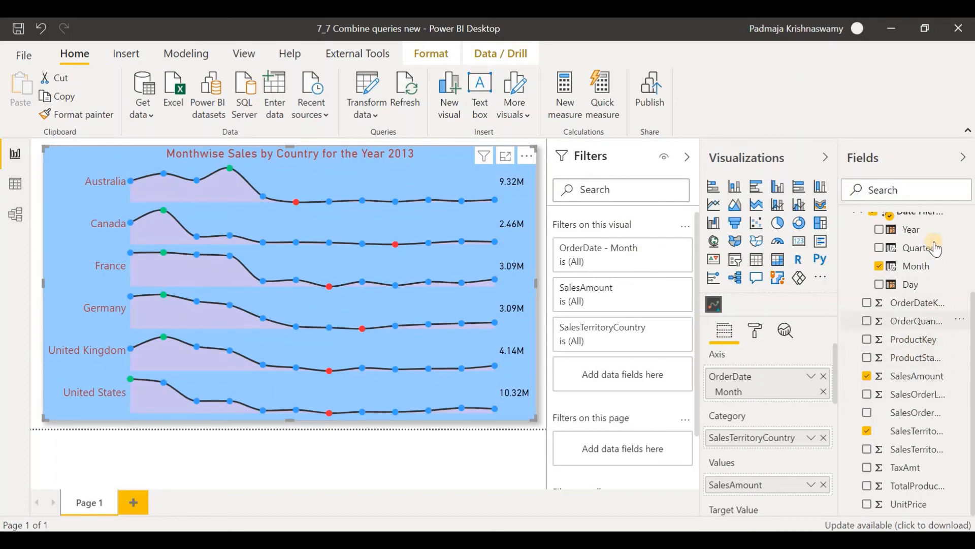
Step: Add OrderDate Year as a filter on the sparkline visual and use basic filtering to show only 2013
{"action": "scroll", "coordinate": [924, 350], "scroll_direction": "up", "scroll_amount": 3}
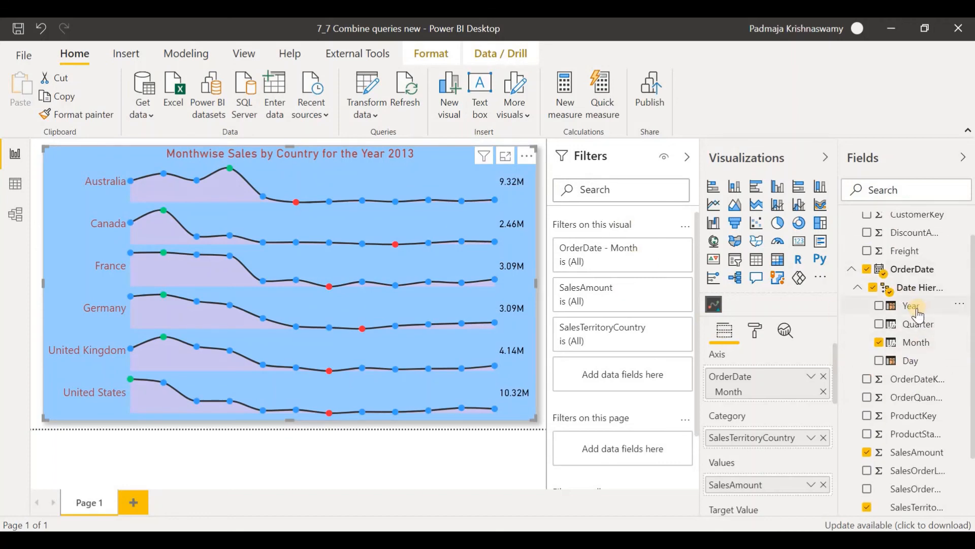
{"action": "left_click_drag", "start_coordinate": [915, 315], "coordinate": [592, 254]}
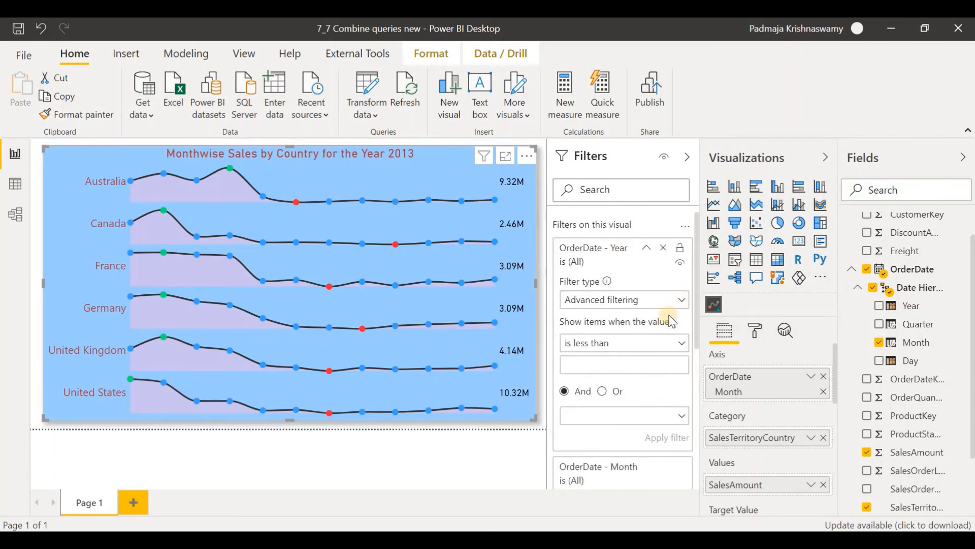
{"action": "left_click", "coordinate": [682, 299]}
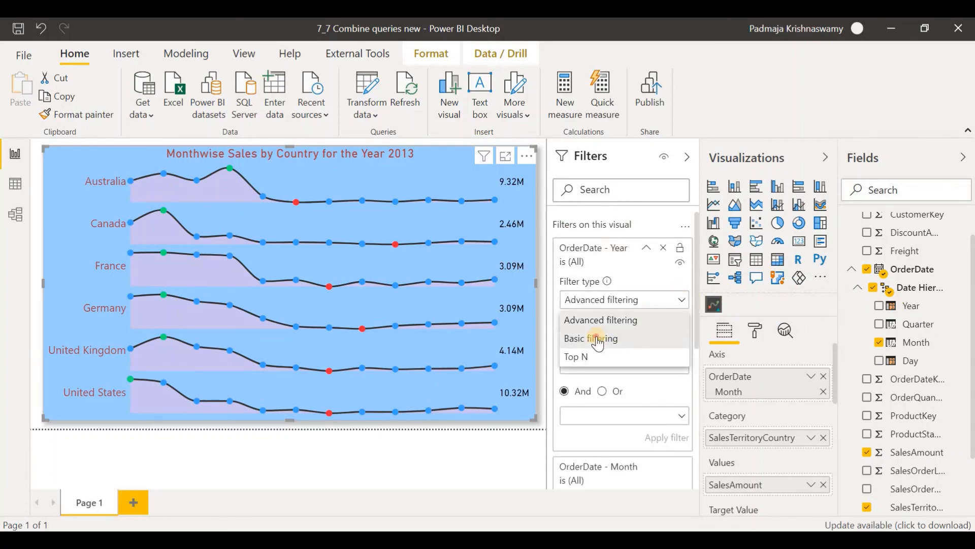
{"action": "left_click", "coordinate": [598, 338]}
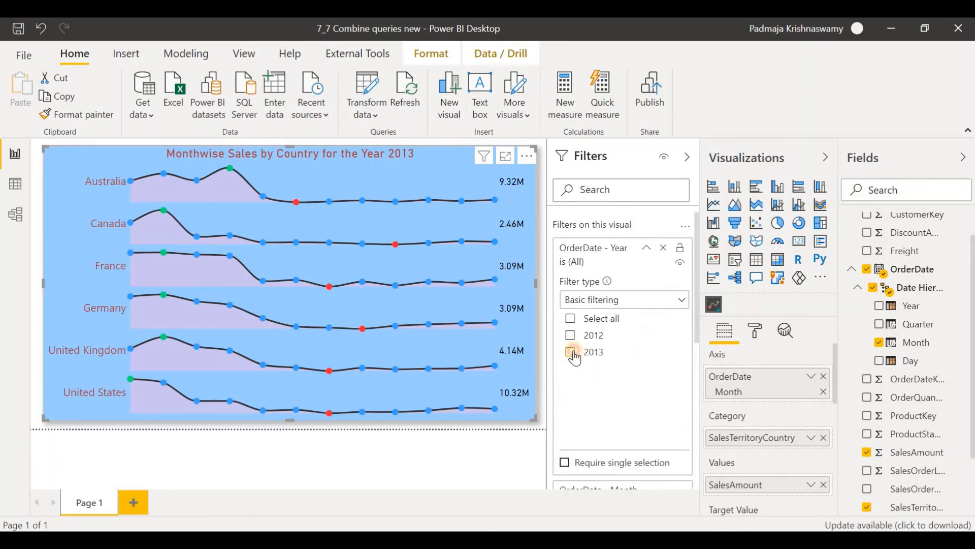
{"action": "left_click", "coordinate": [571, 352]}
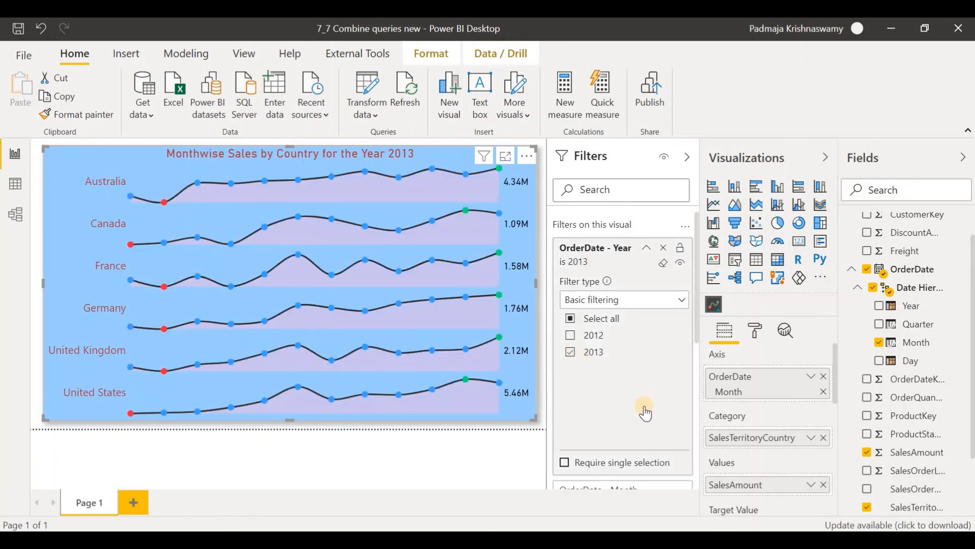
{"action": "left_click", "coordinate": [647, 248]}
Step: Review the visual's Month filter and inspect the SalesAmount of individual monthly points on Australia's sparkline, including March, February and December
{"action": "left_click", "coordinate": [663, 291]}
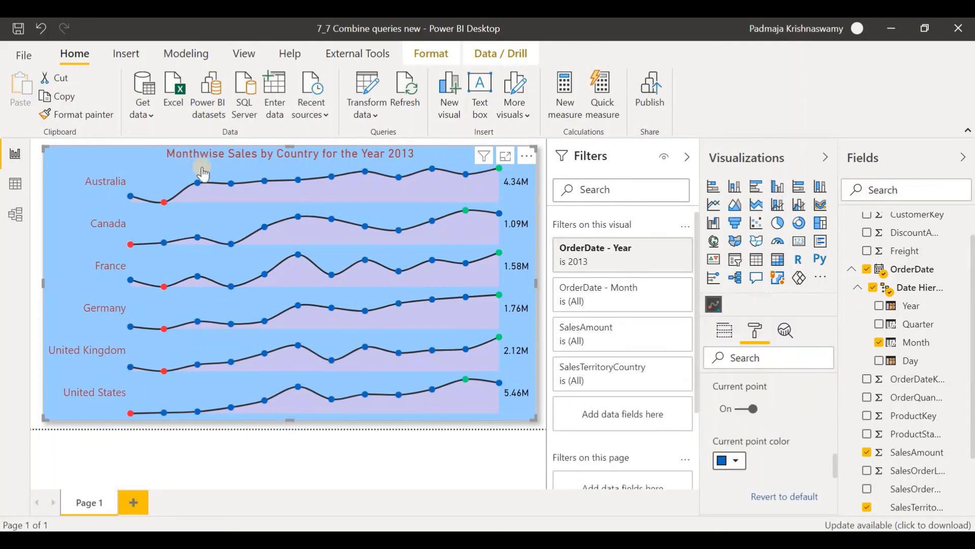
{"action": "left_click", "coordinate": [201, 182]}
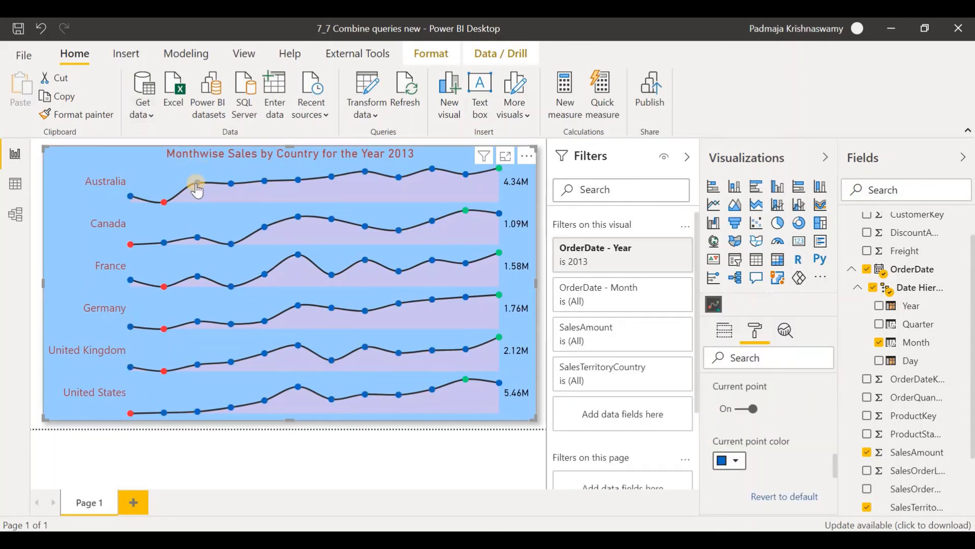
{"action": "mouse_move", "coordinate": [198, 191]}
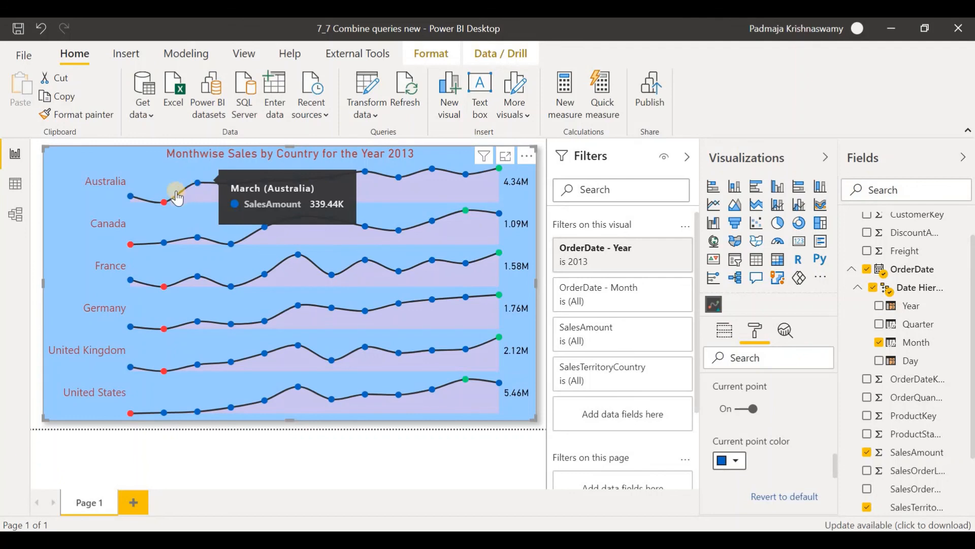
{"action": "mouse_move", "coordinate": [131, 202]}
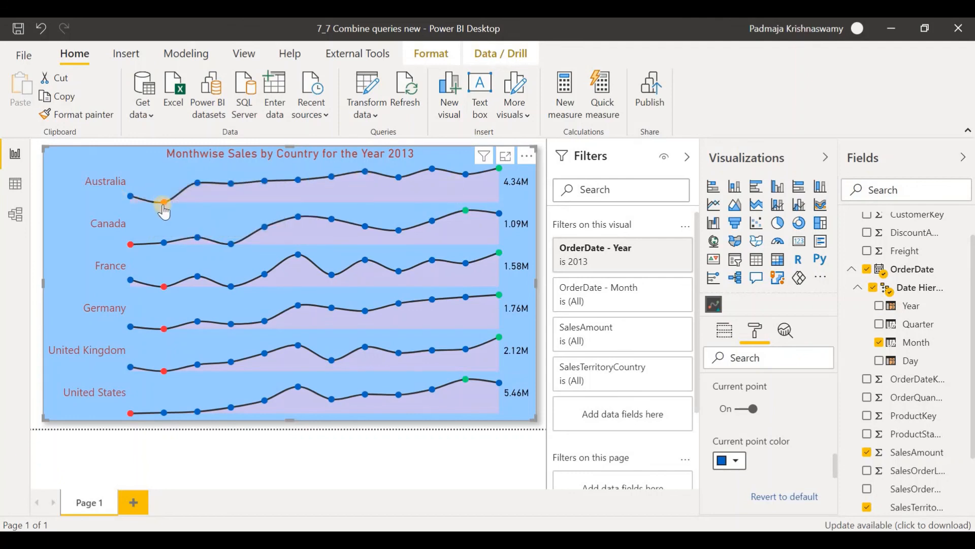
{"action": "mouse_move", "coordinate": [163, 206]}
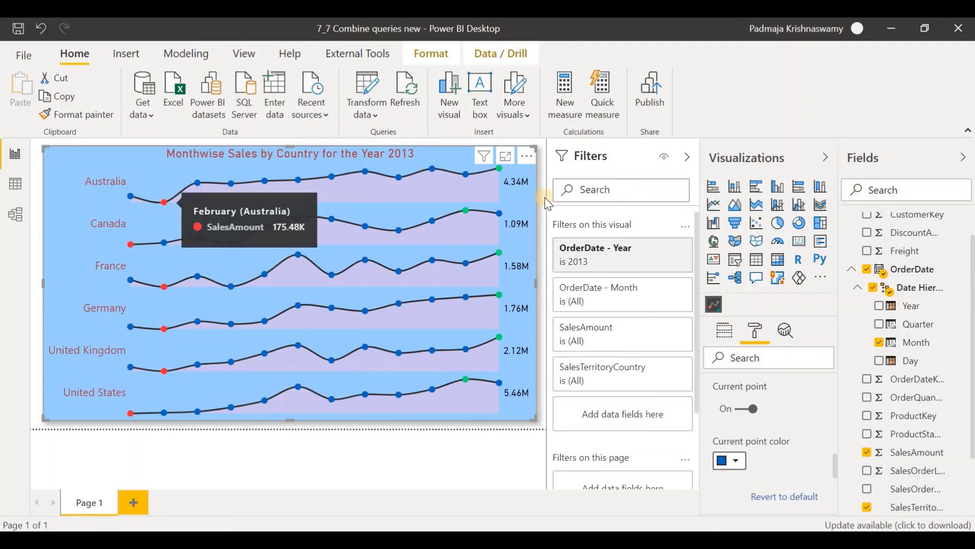
{"action": "mouse_move", "coordinate": [498, 176]}
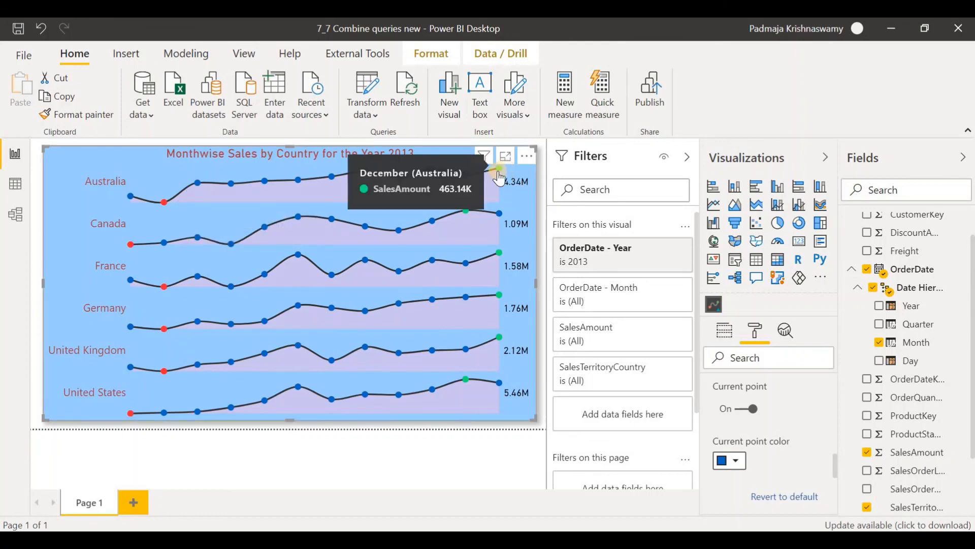